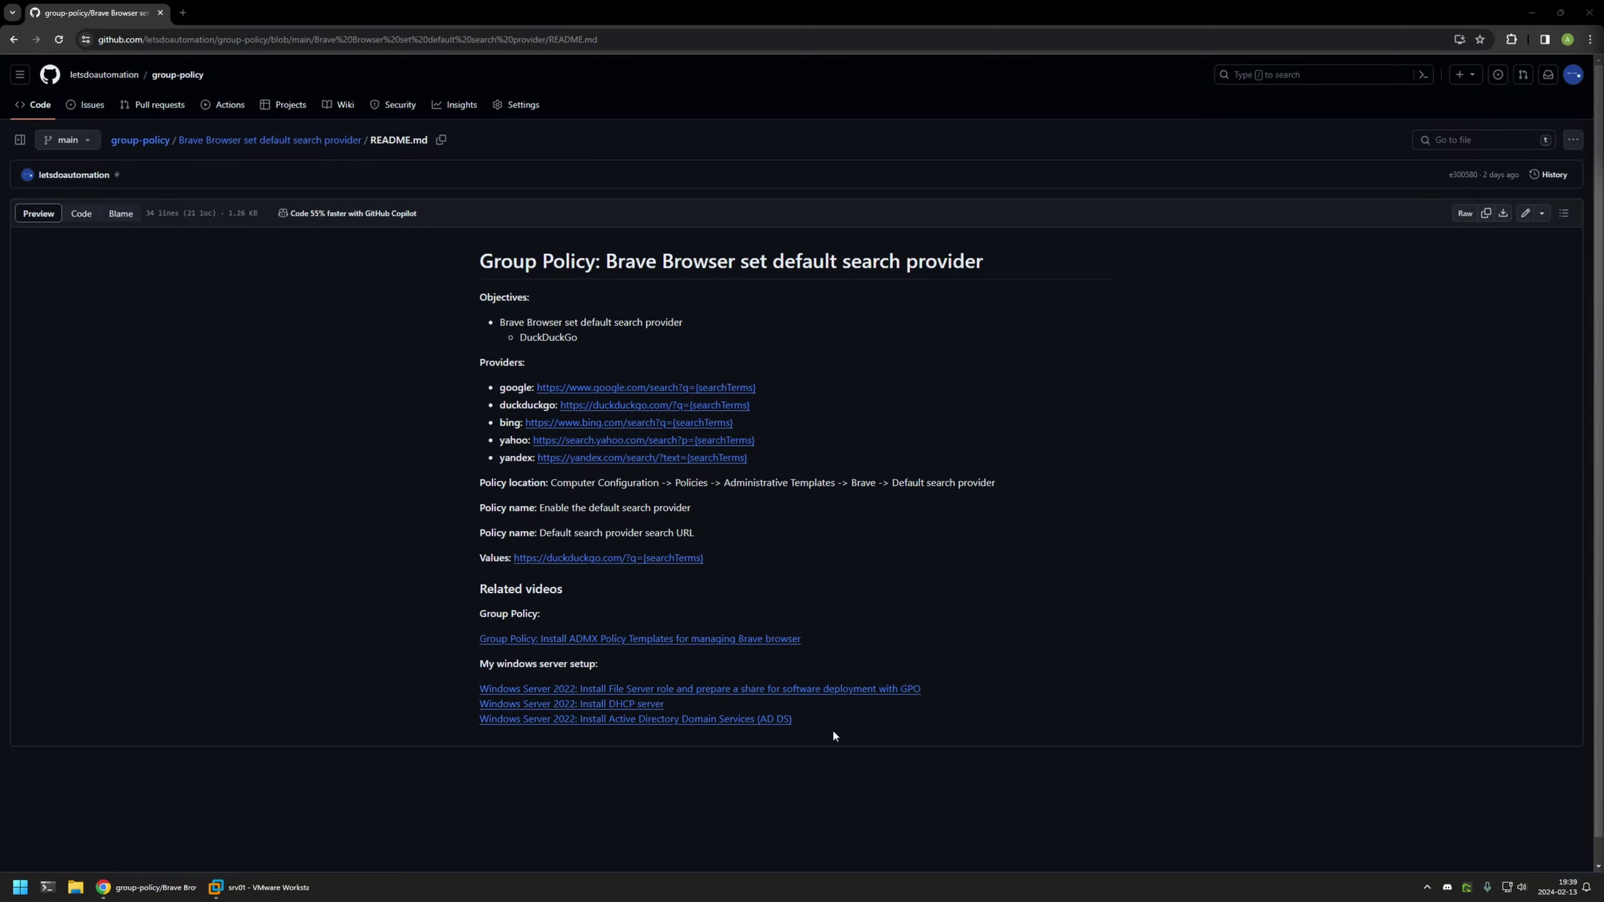
- Highlight the README's related videos, Windows Server setup links and ADMX templates video link
left_click_drag(833, 735, 586, 618)
left_click(587, 617)
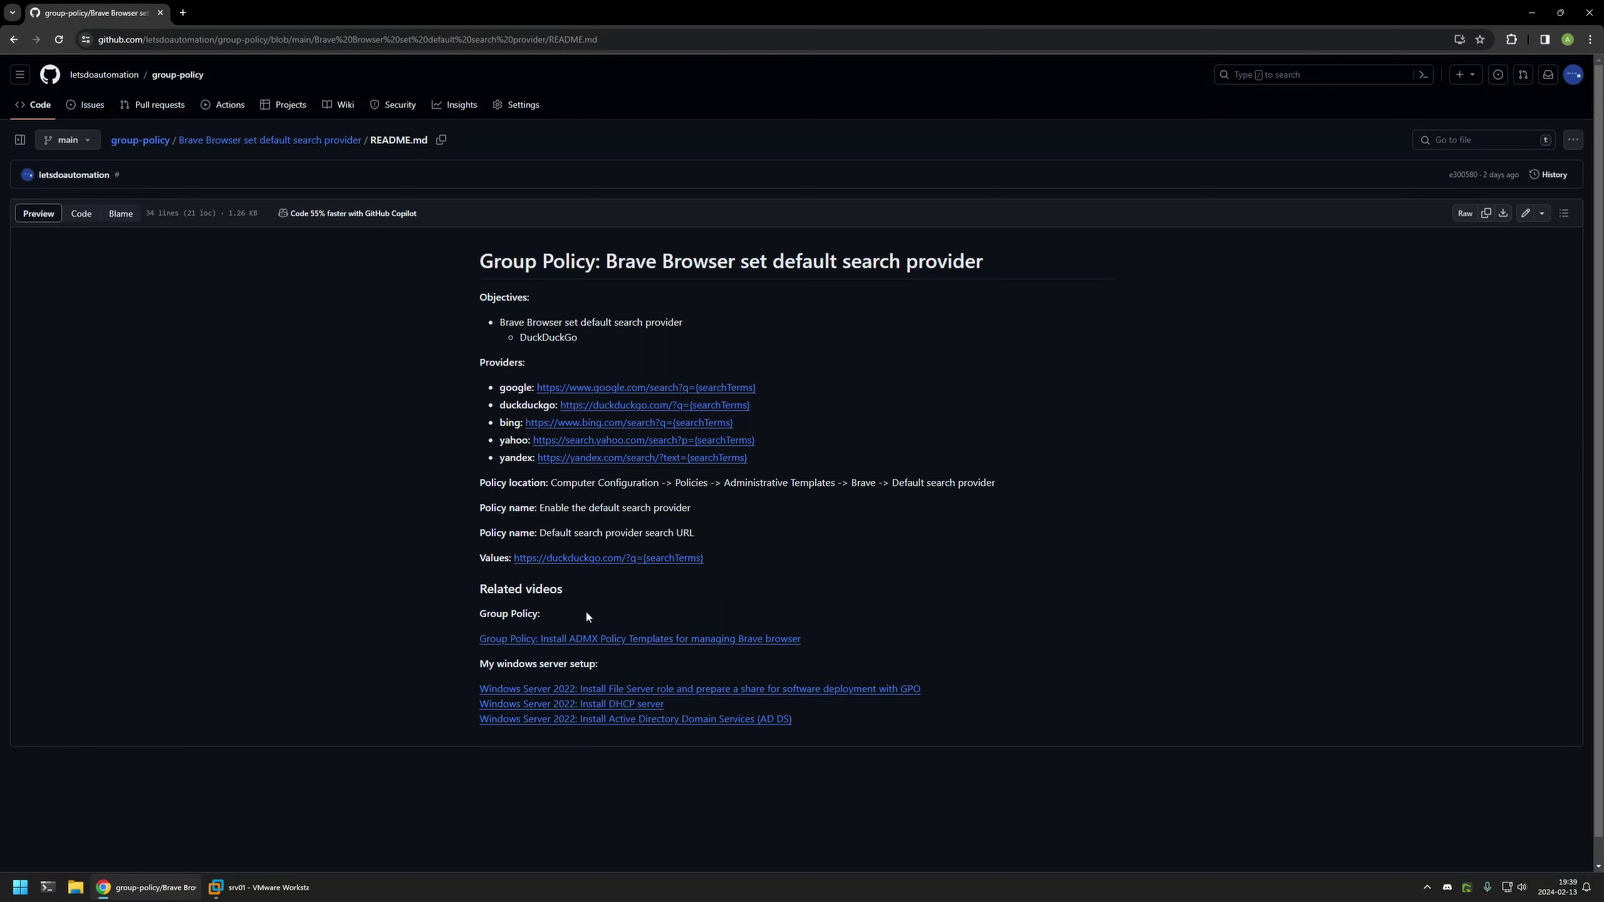
left_click_drag(809, 730, 472, 671)
left_click(623, 674)
left_click_drag(801, 642, 487, 610)
left_click(569, 611)
- Highlight the README's objectives list and the word DuckDuckGo
left_click_drag(579, 339, 457, 318)
left_click(579, 339)
double_click(579, 339)
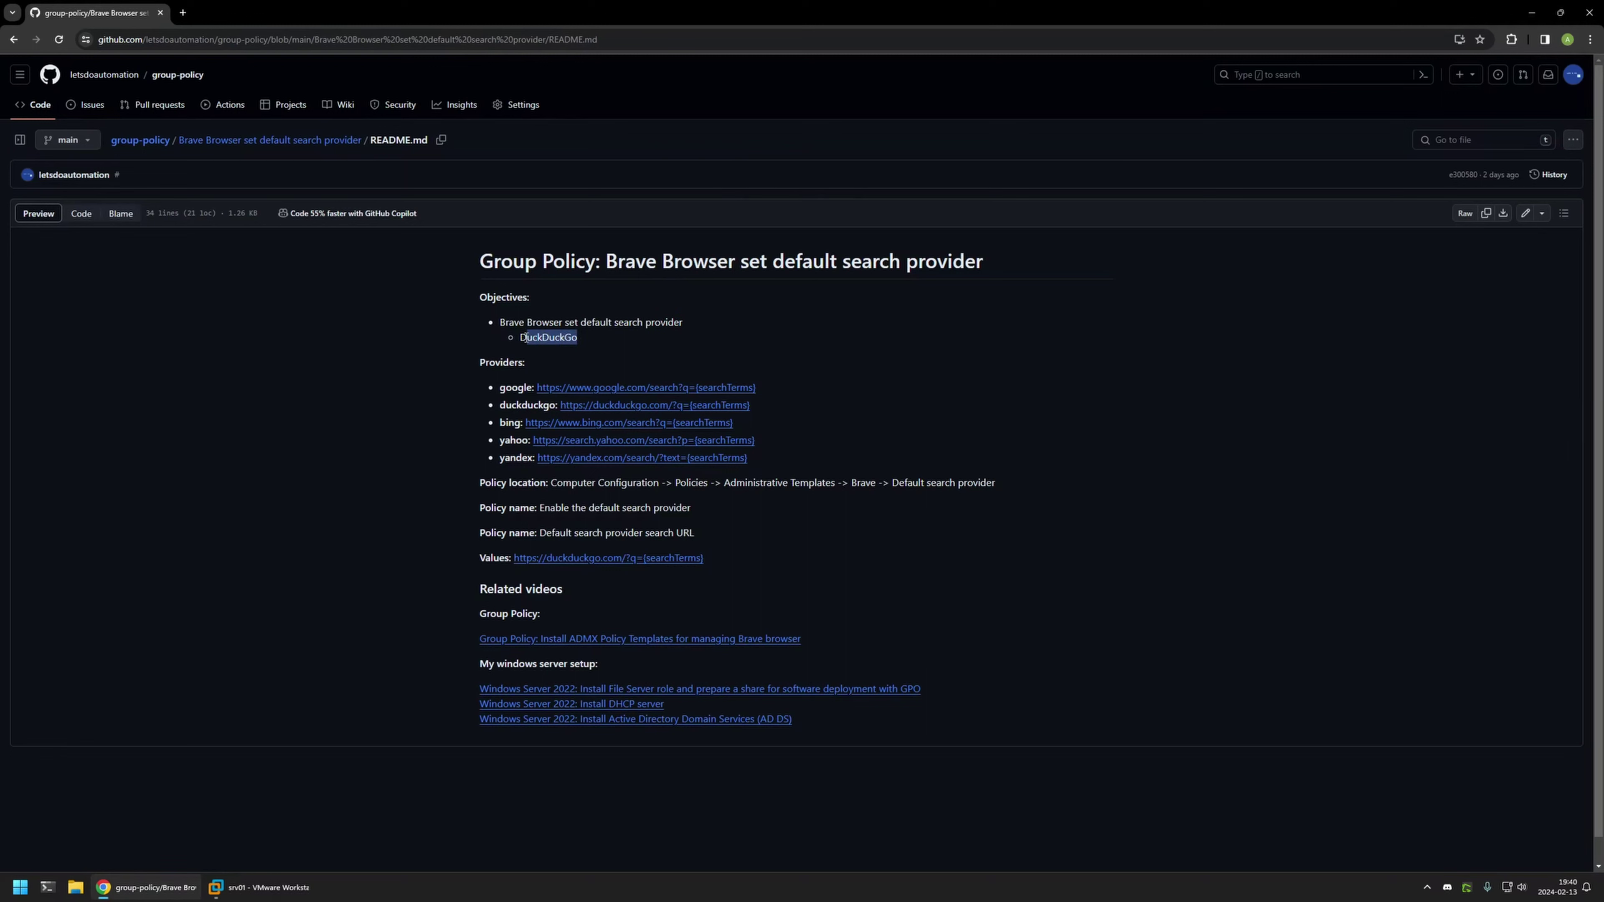
left_click(582, 338)
- Highlight the policy location, policy names, DuckDuckGo search URL and provider list, then switch to srv01
left_click_drag(1005, 484, 551, 489)
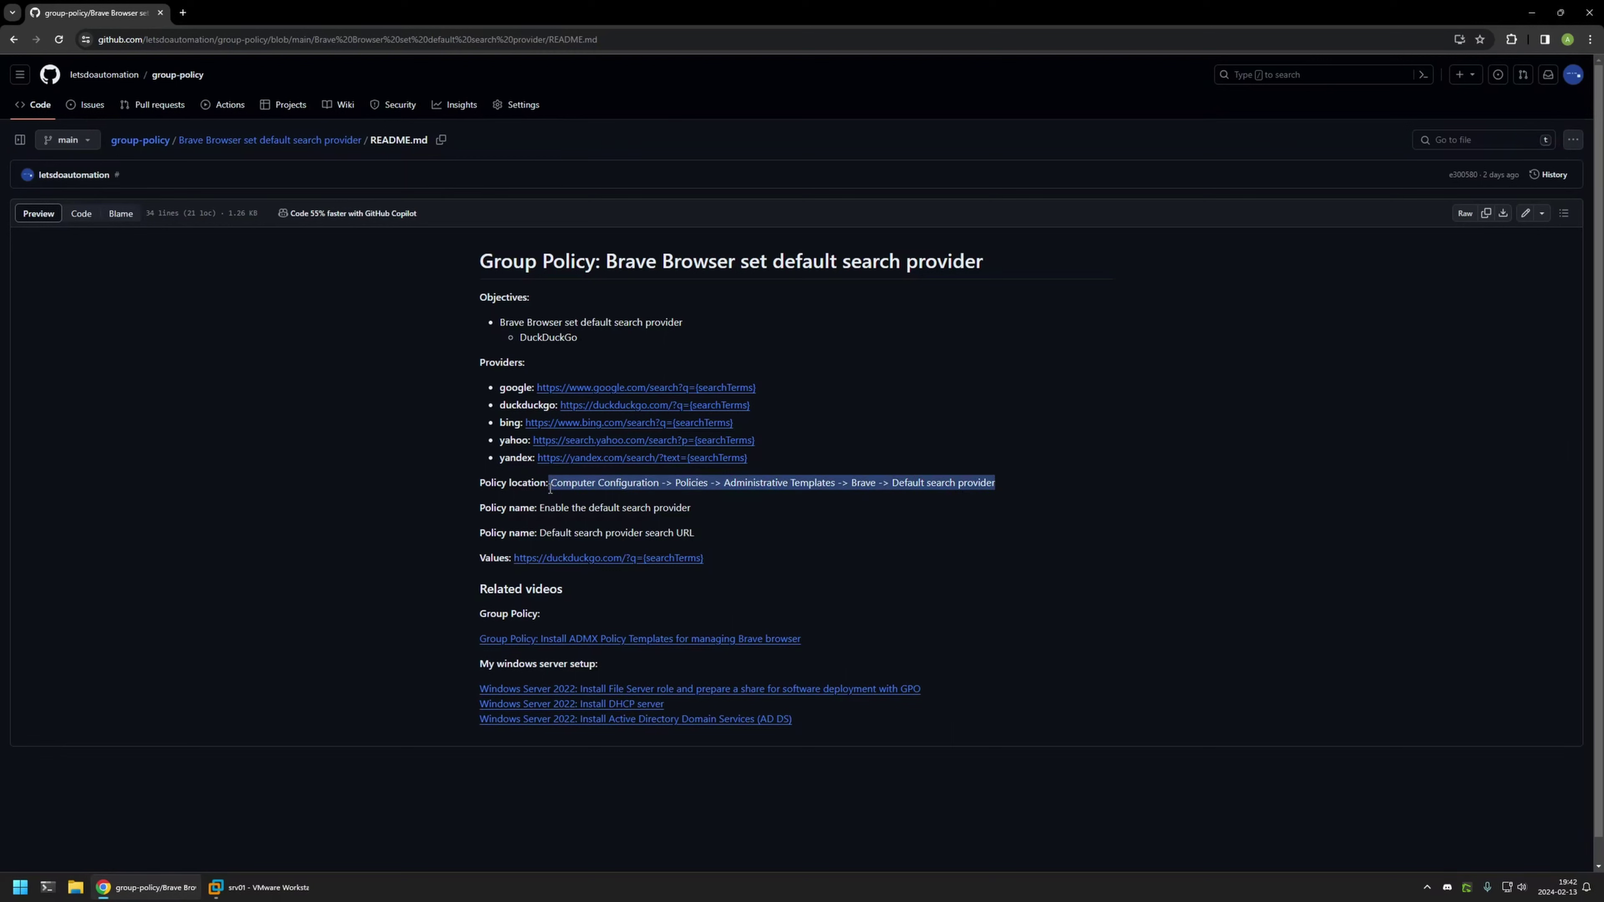
left_click_drag(729, 541, 471, 508)
left_click_drag(727, 561, 476, 560)
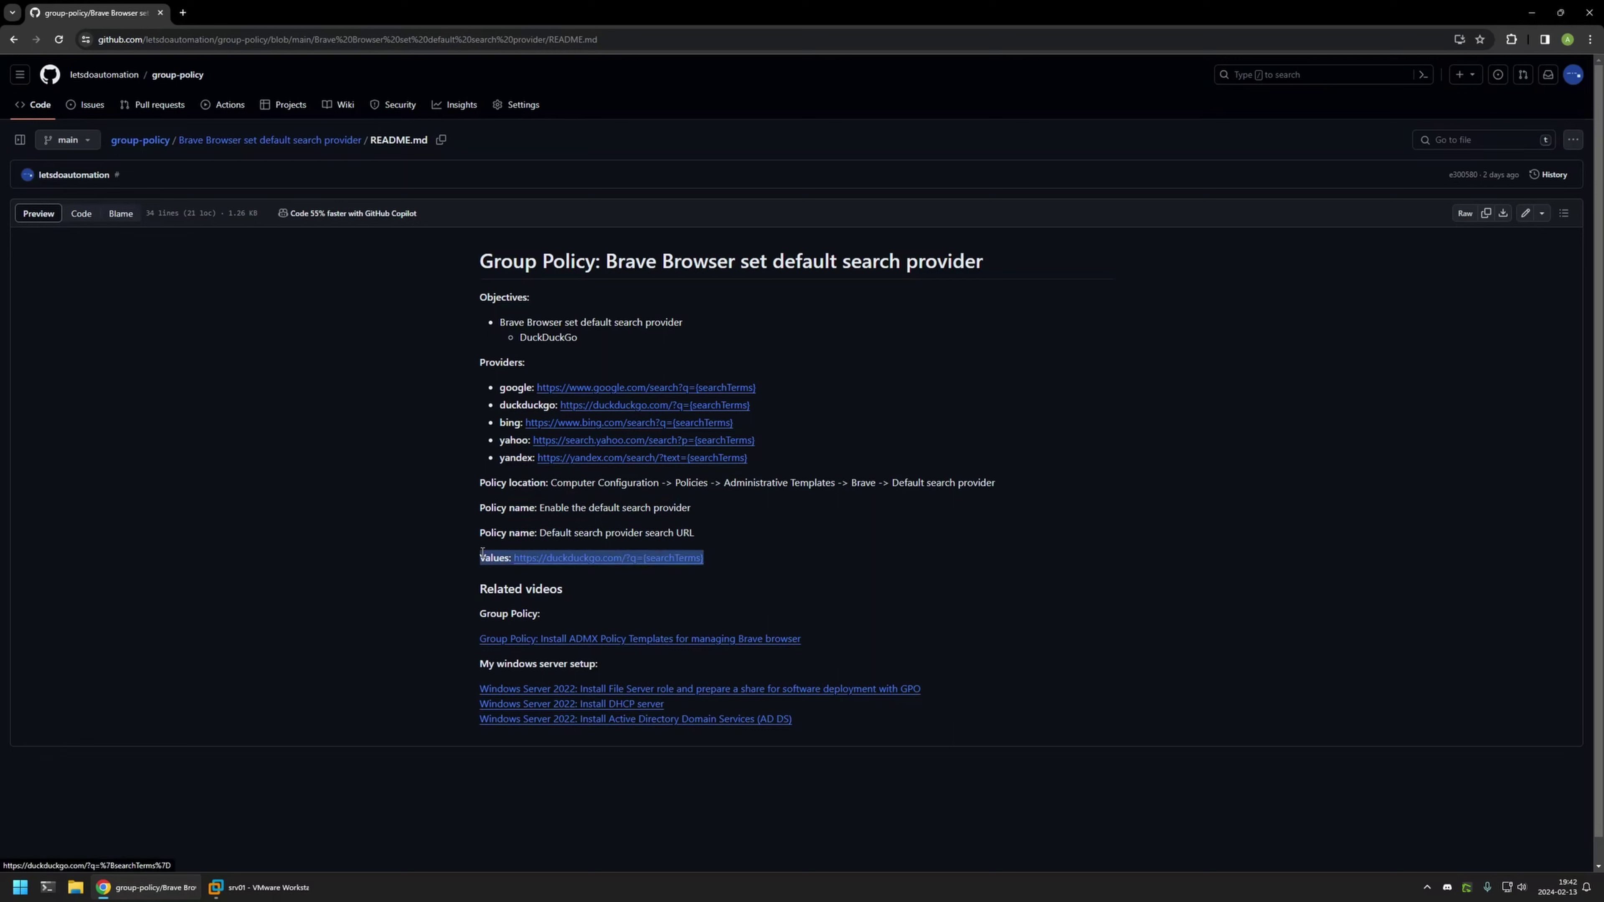
left_click_drag(706, 560, 544, 556)
left_click_drag(752, 459, 485, 384)
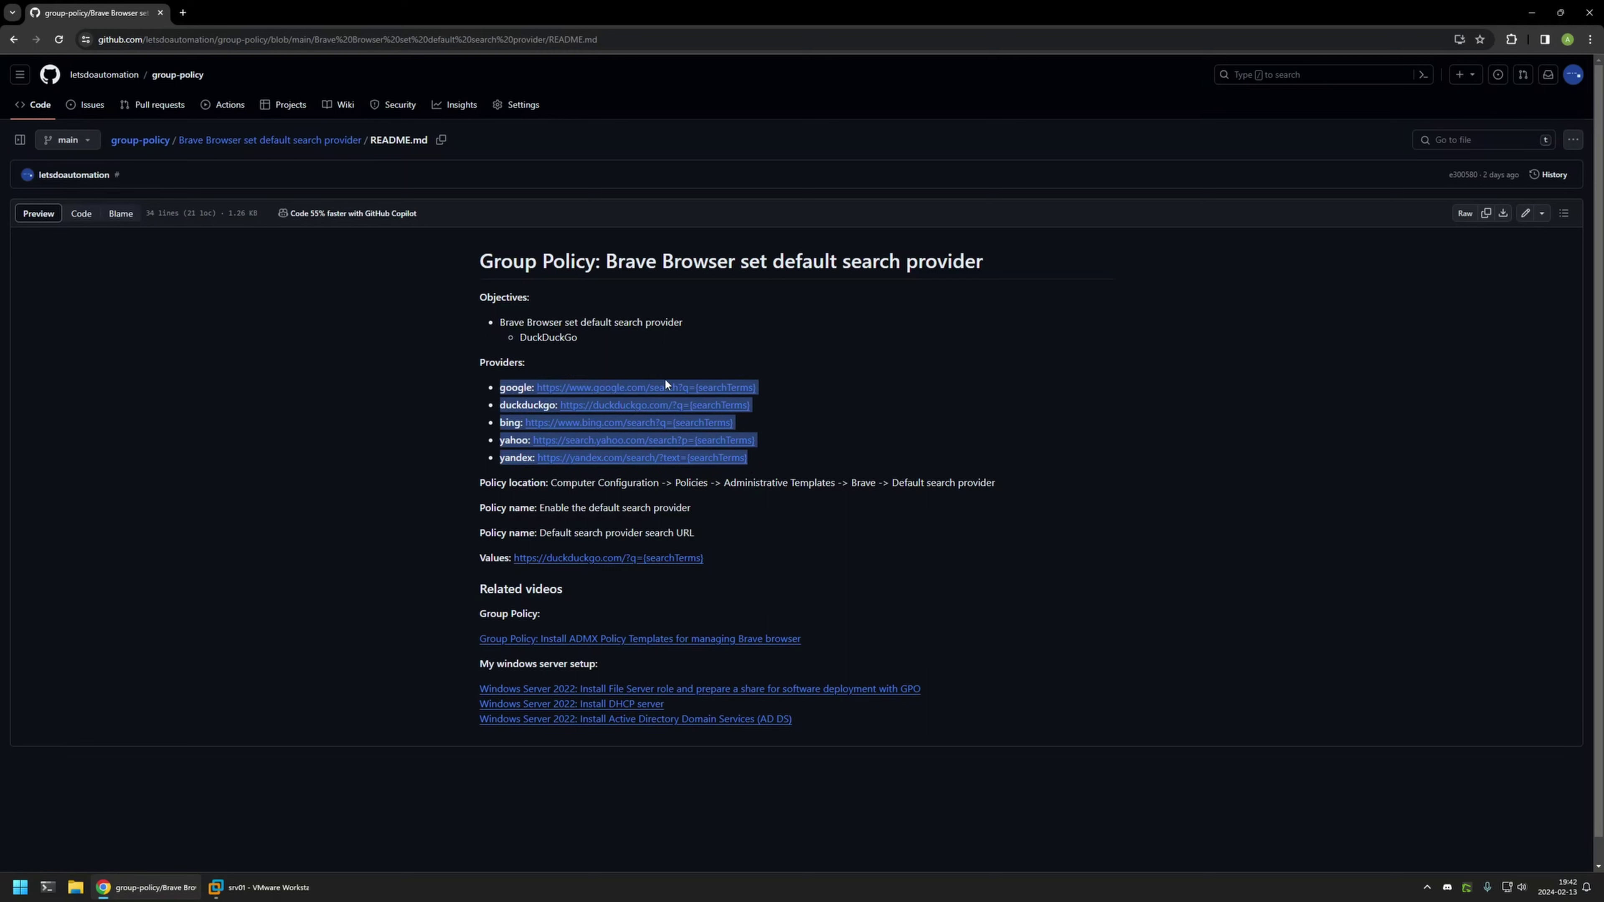
left_click(754, 458)
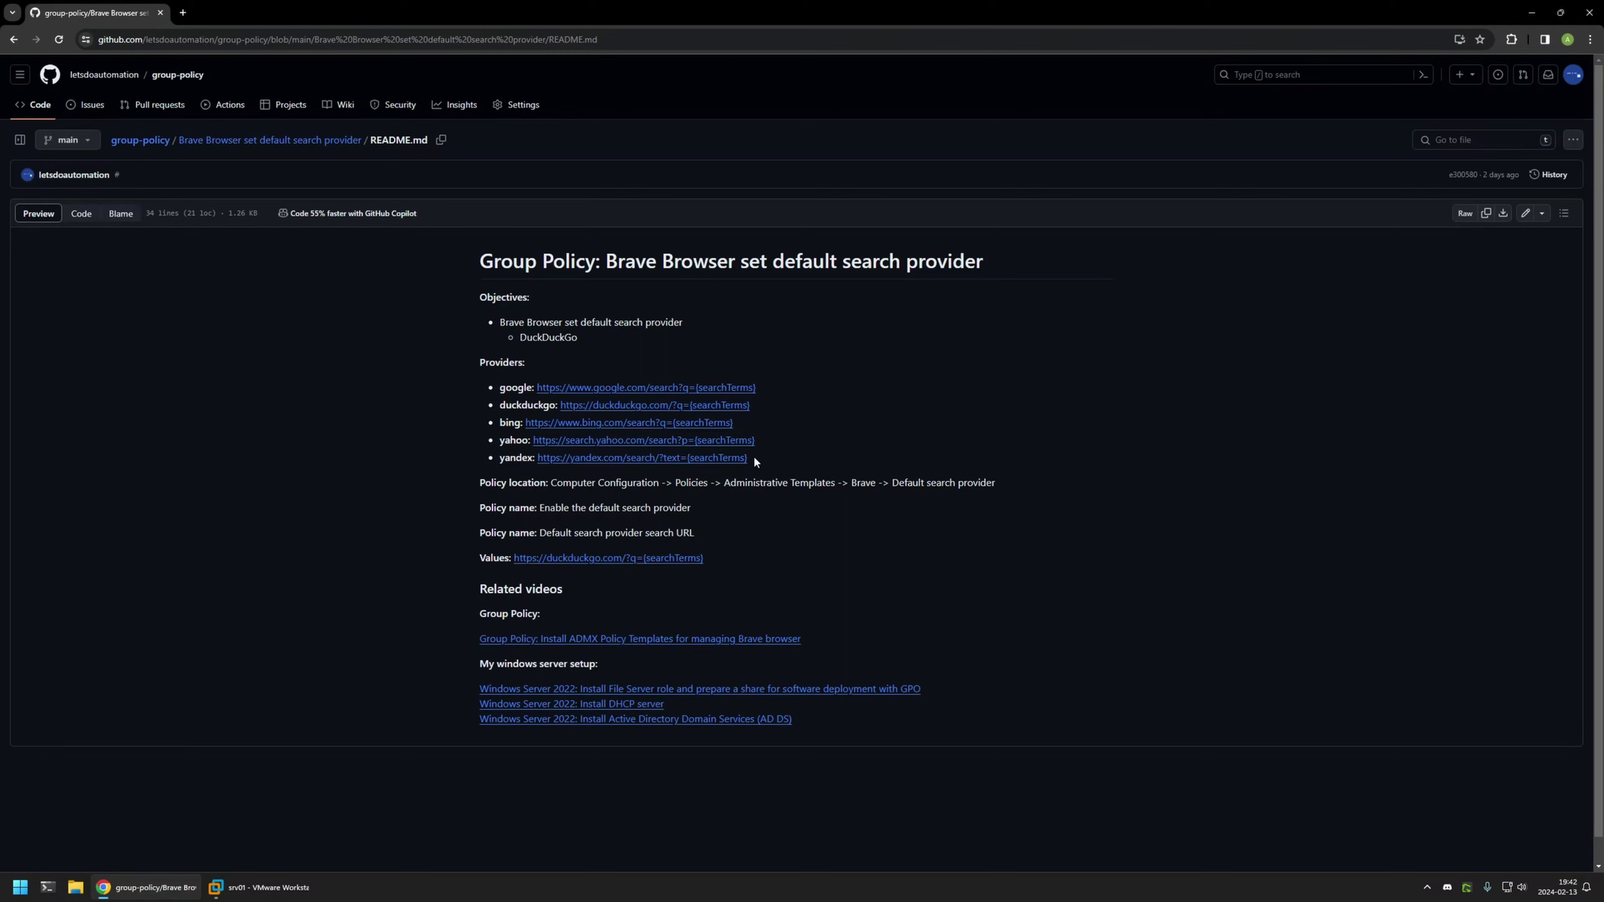
left_click(259, 888)
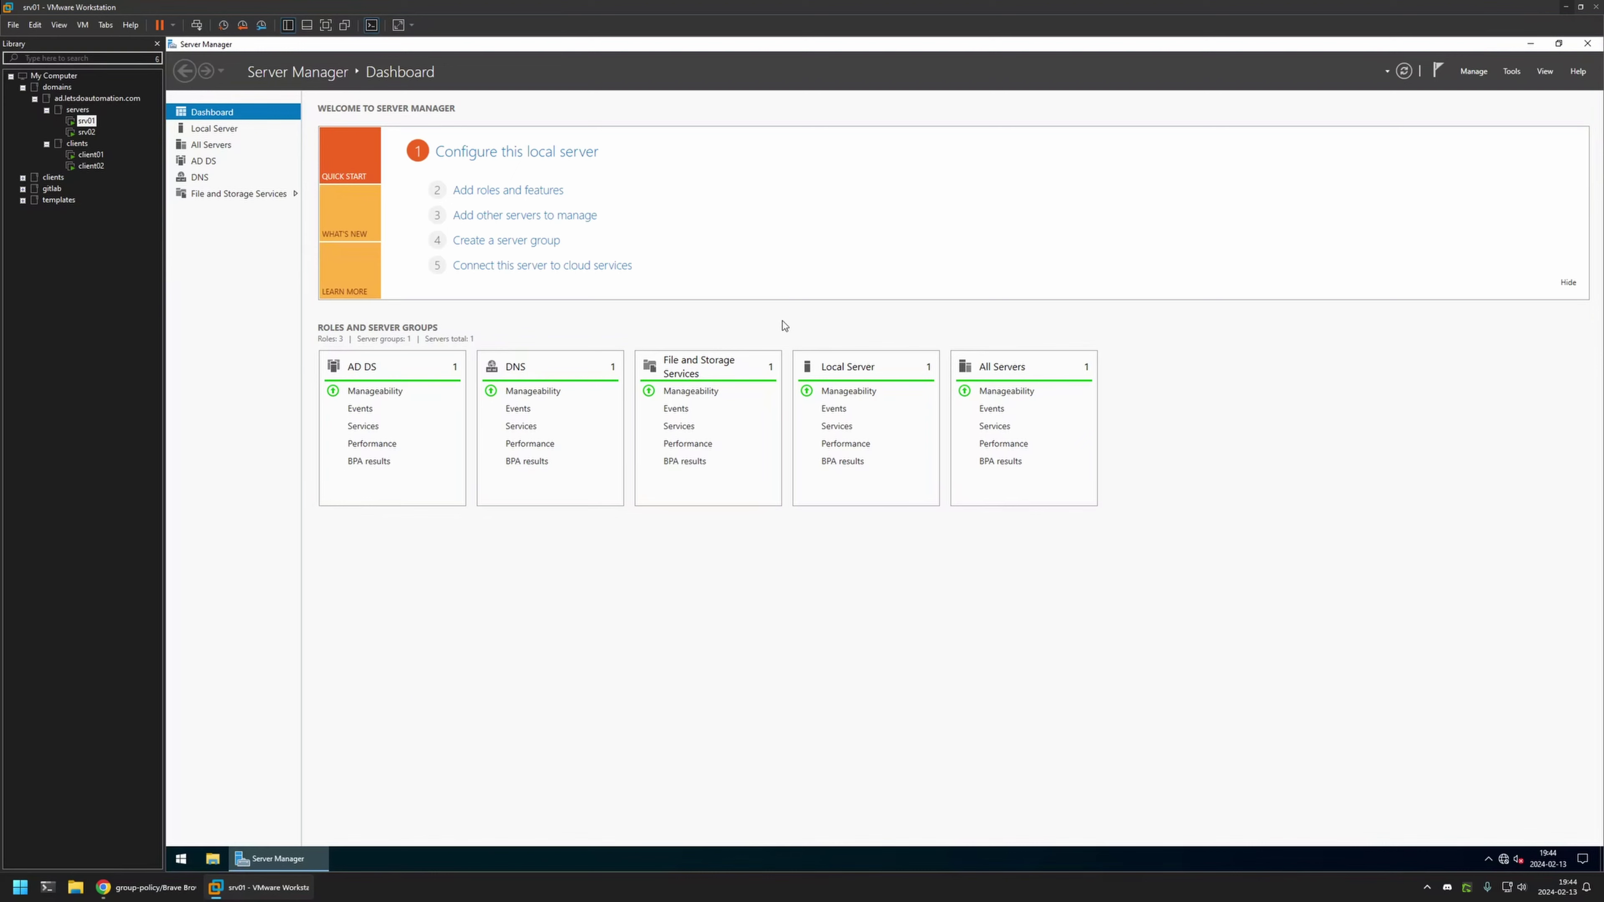
- Launch Group Policy Management and create a new GPO named 'brave settings' under Group Policy Objects
left_click(1513, 70)
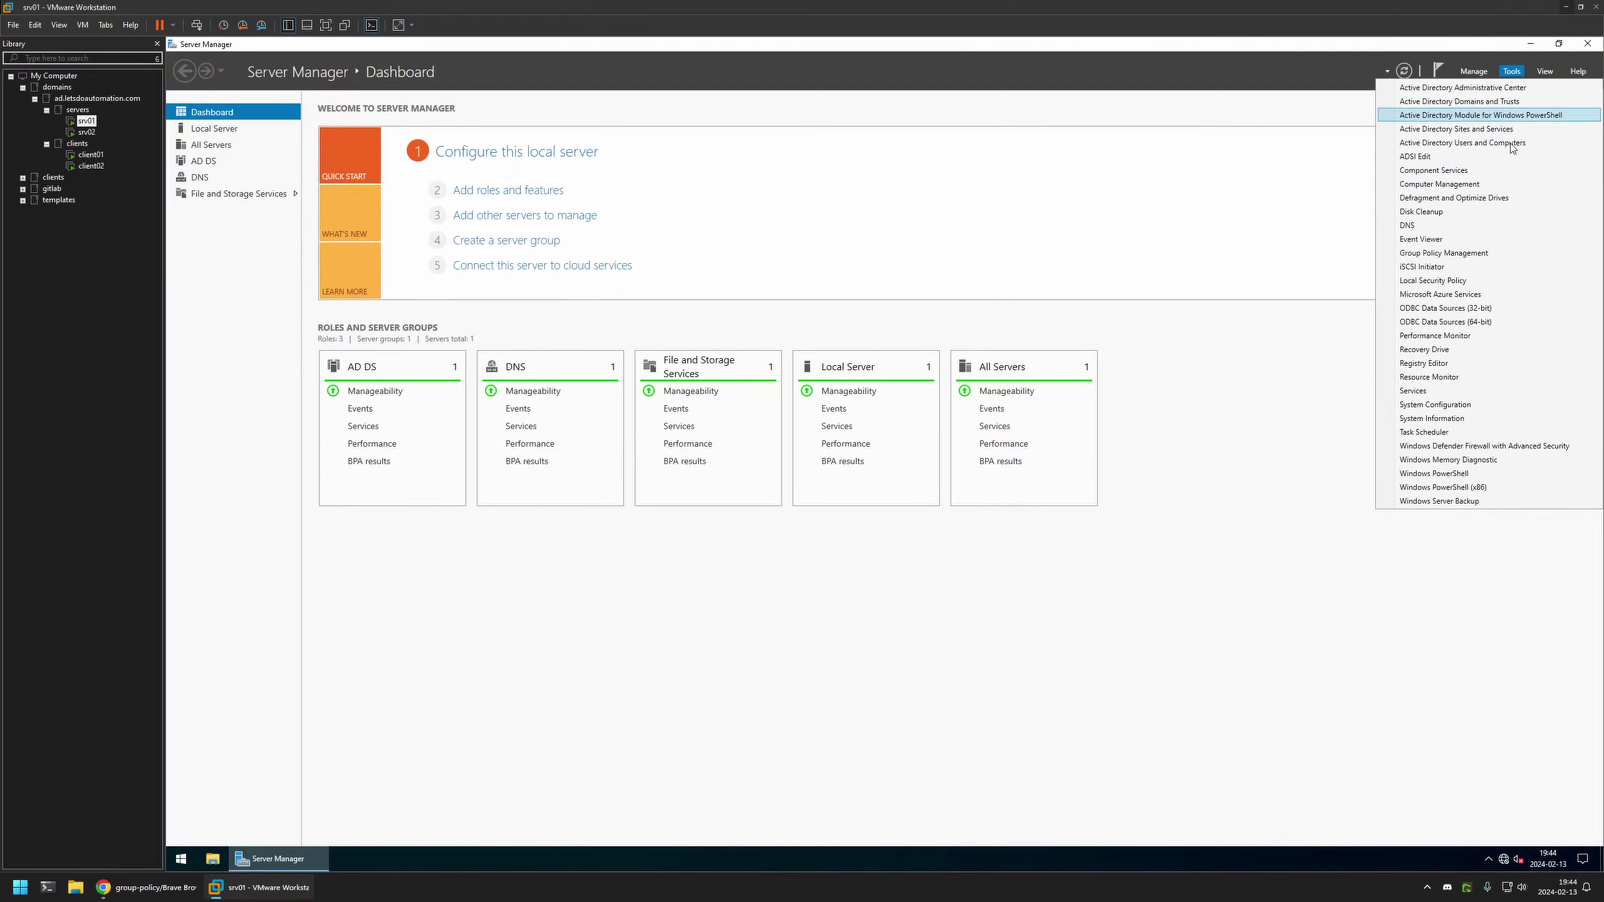
left_click(1476, 254)
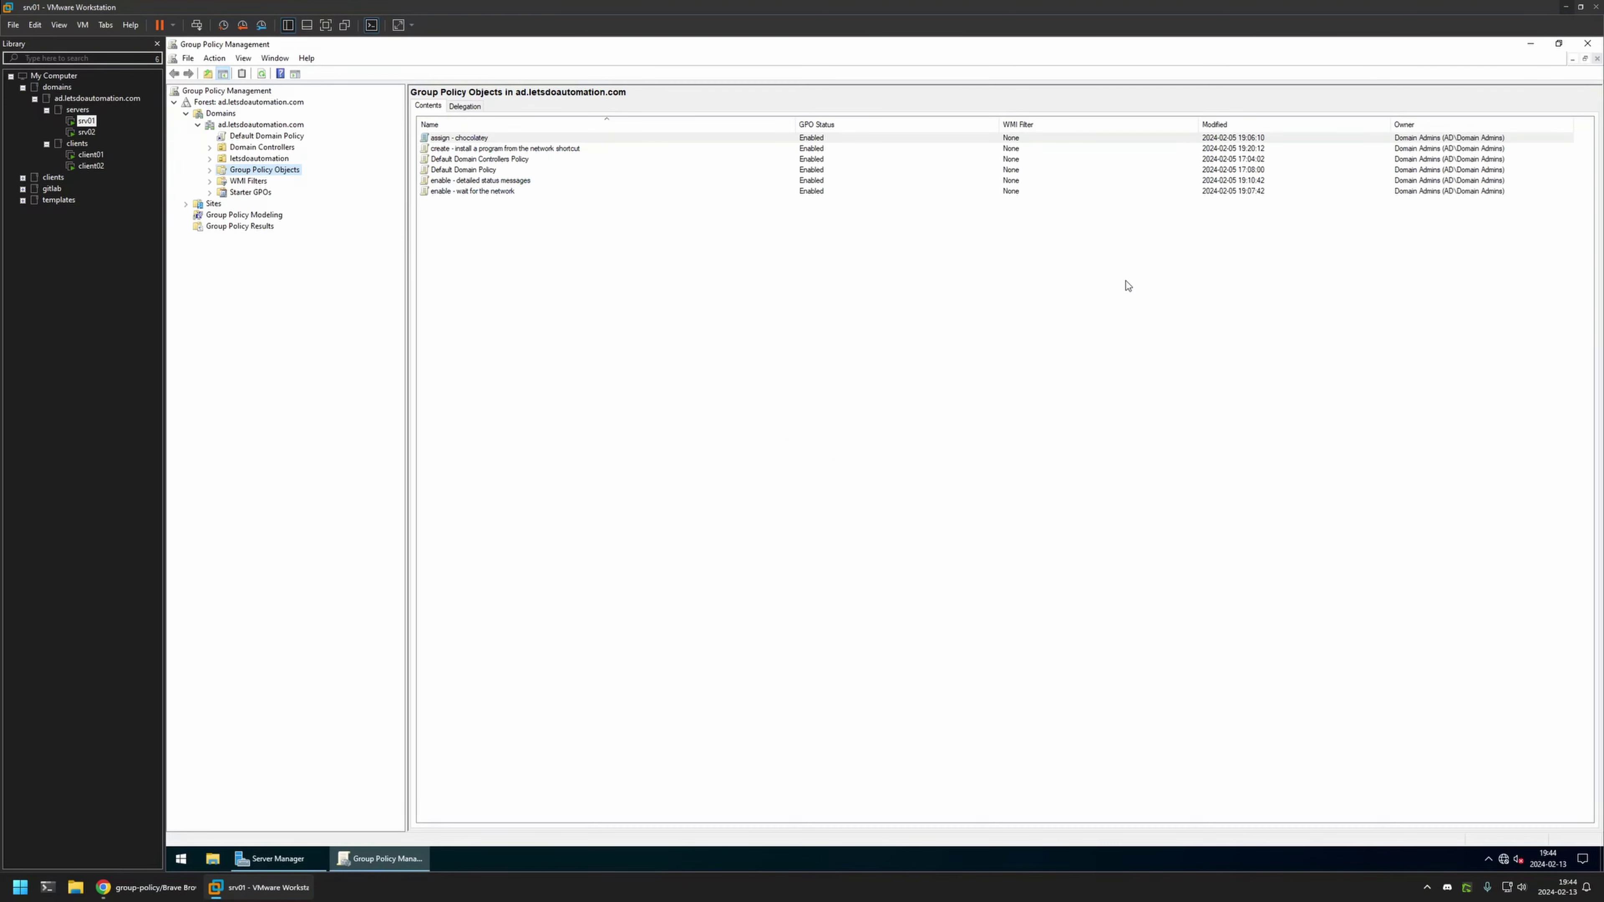
right_click(283, 178)
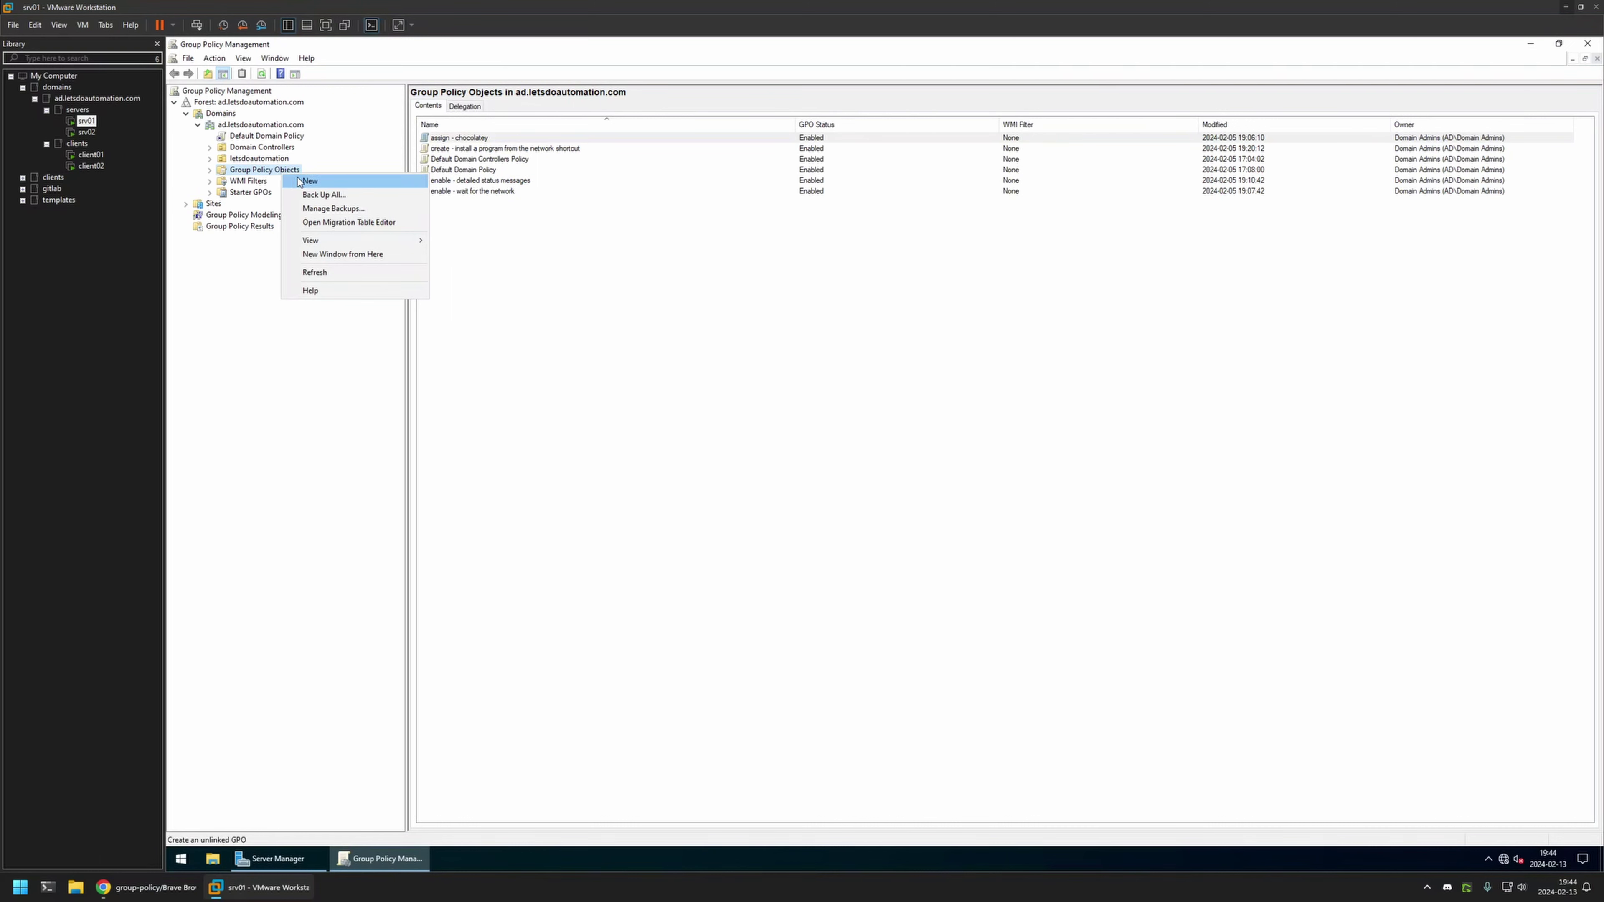
left_click(310, 182)
type("brave")
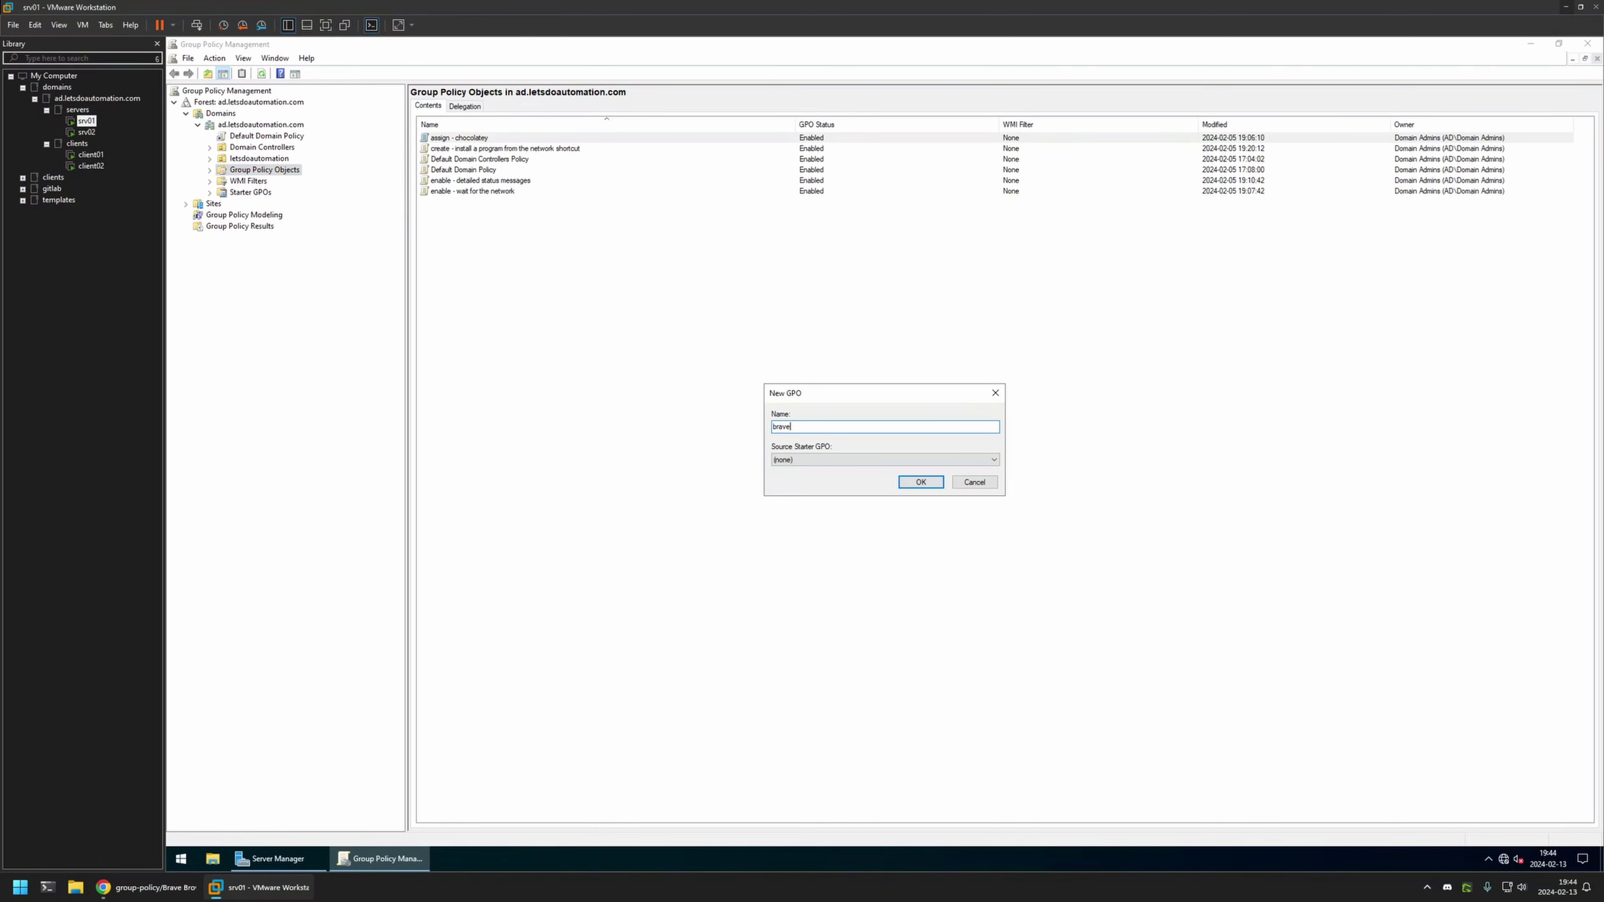
type(" settings")
left_click(915, 482)
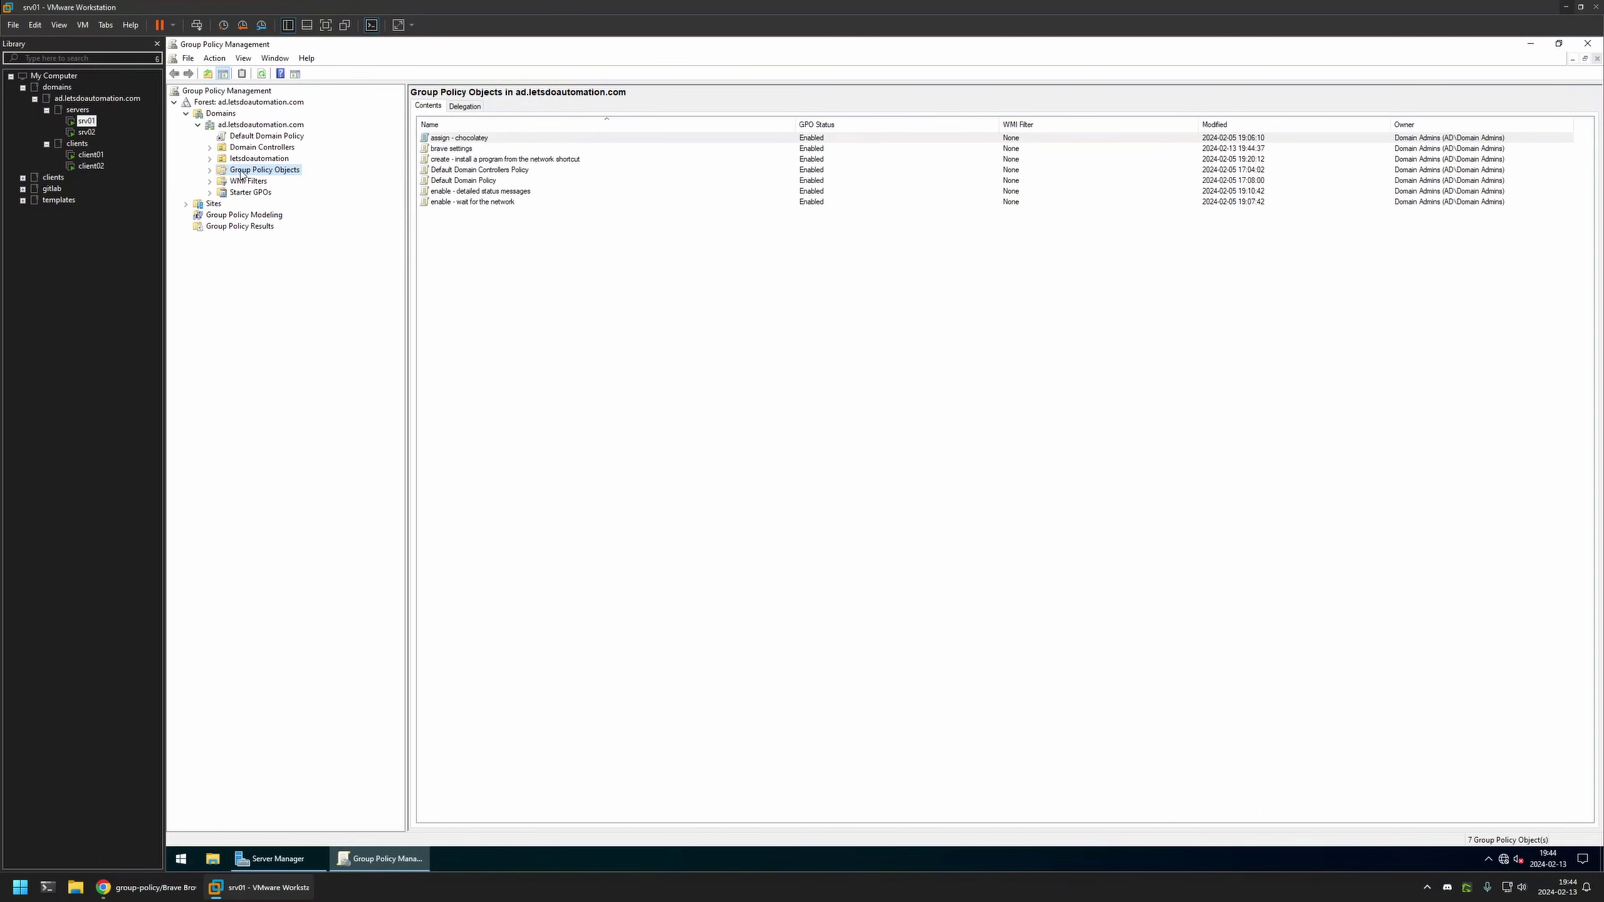
- Open the brave settings GPO in Group Policy Management Editor and widen its tree pane
left_click(210, 170)
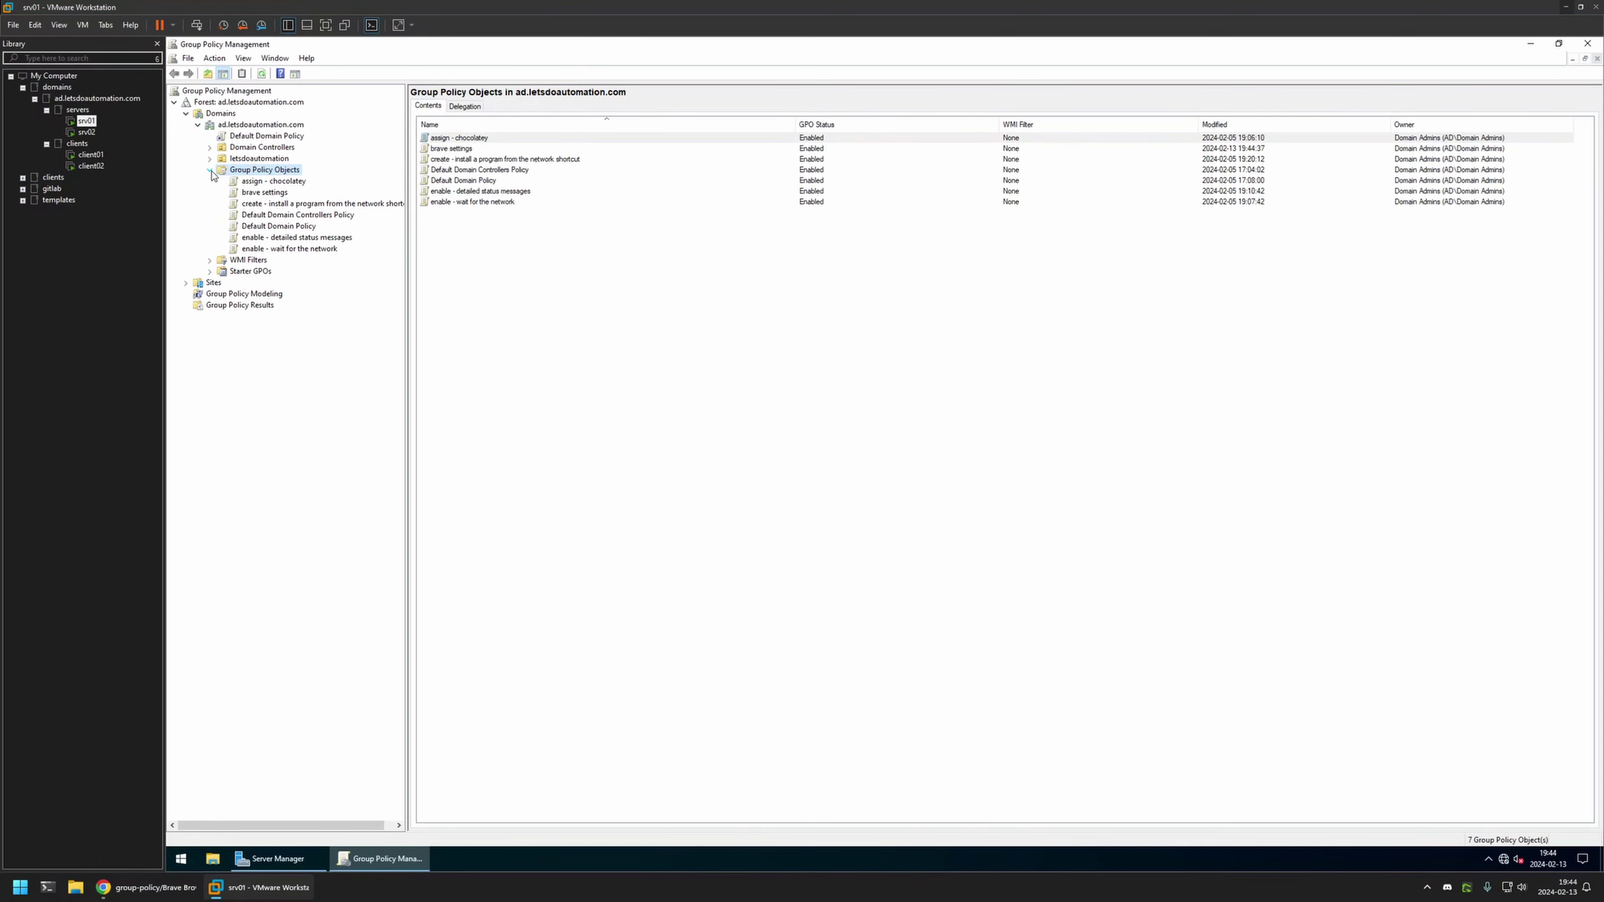
left_click(278, 195)
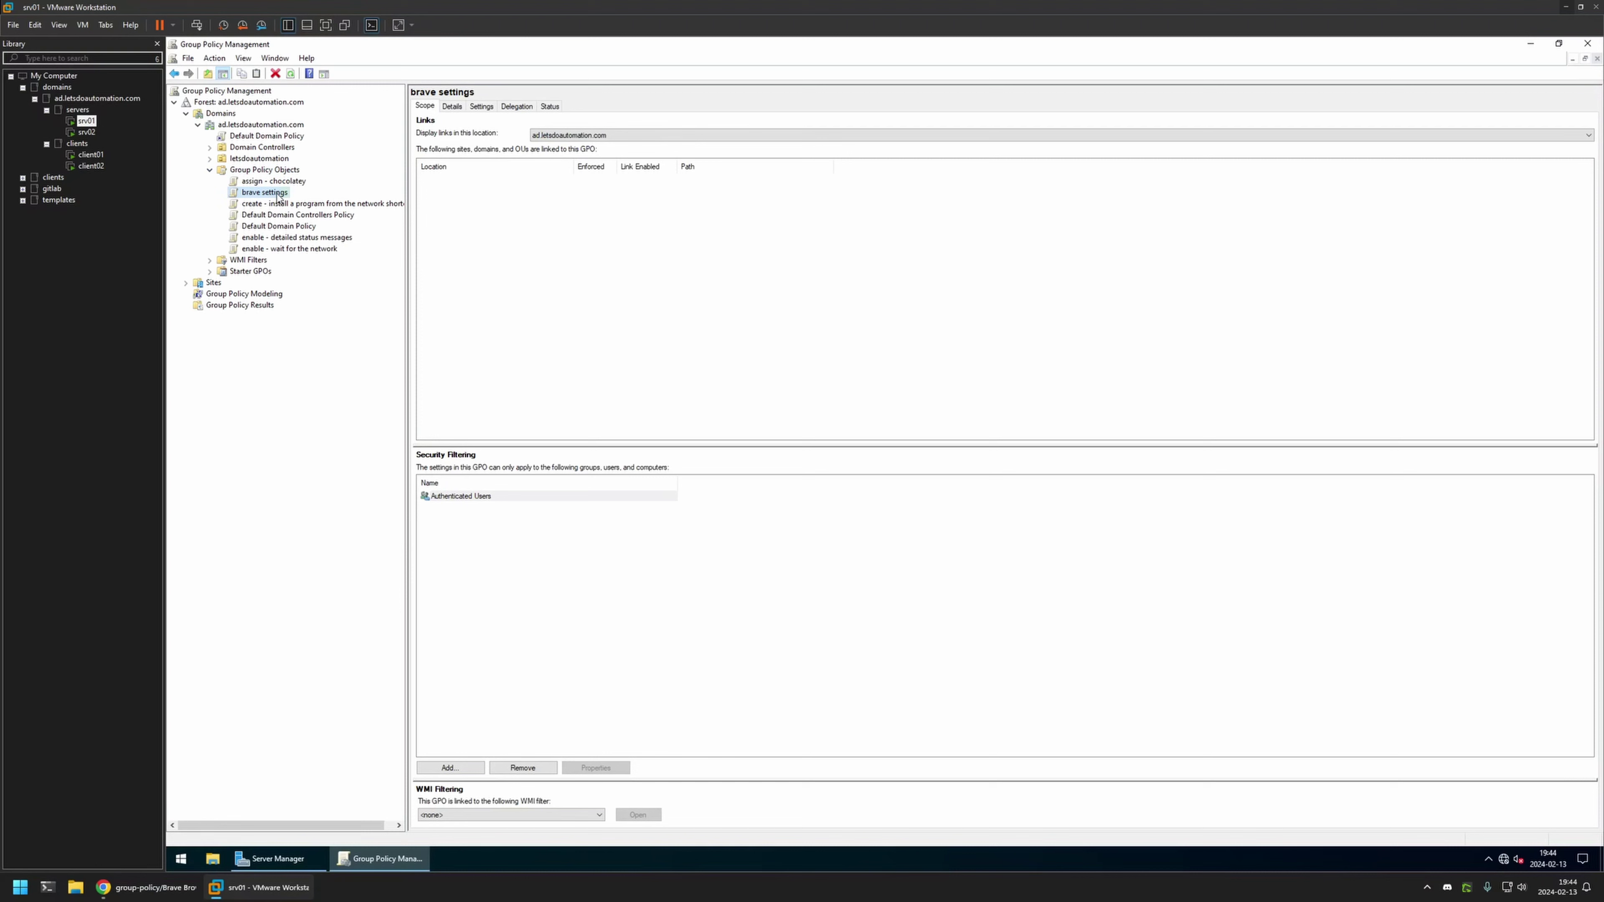
right_click(278, 197)
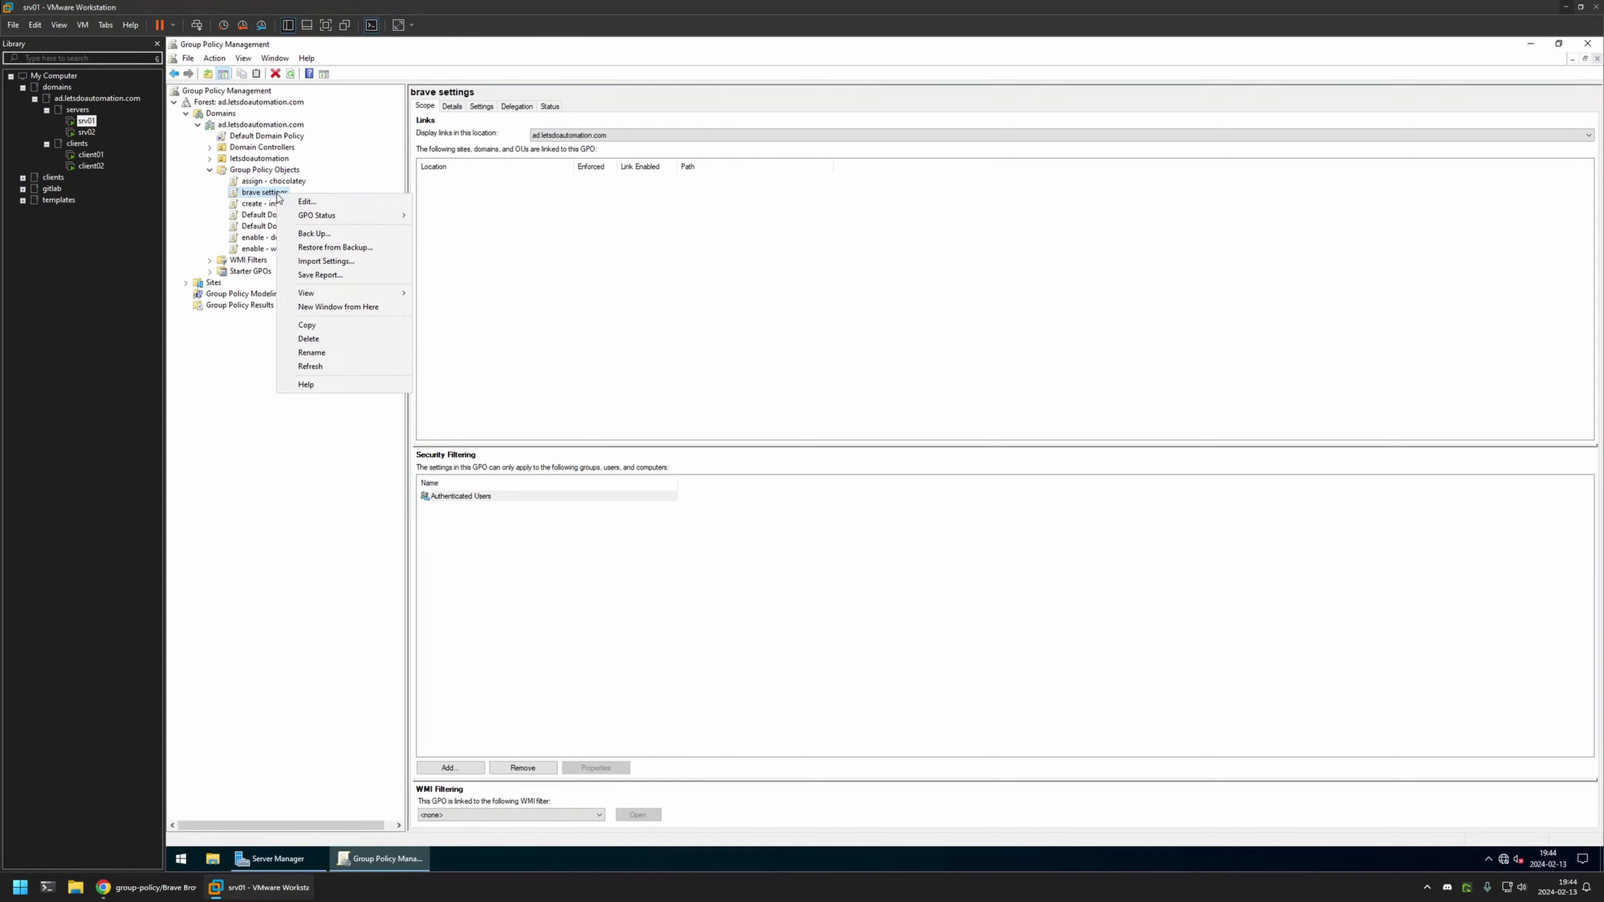
left_click(298, 201)
left_click_drag(387, 100, 647, 205)
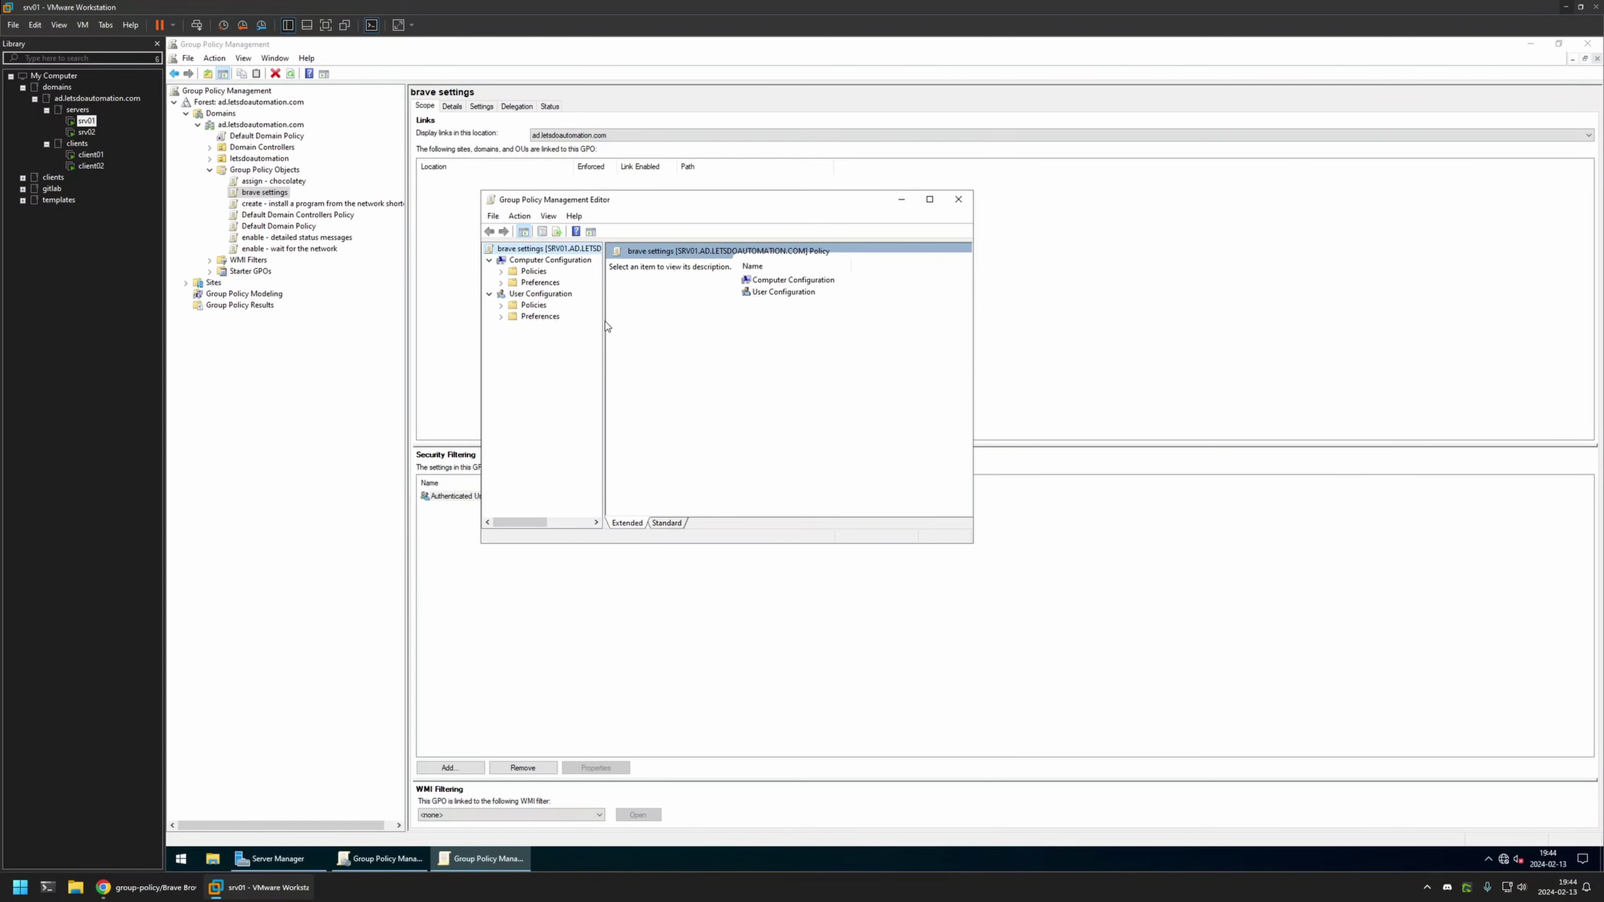
left_click_drag(604, 323, 753, 312)
- Navigate to Computer Configuration > Policies > Administrative Templates > Brave > Default search provider and maximize the editor
left_click(573, 262)
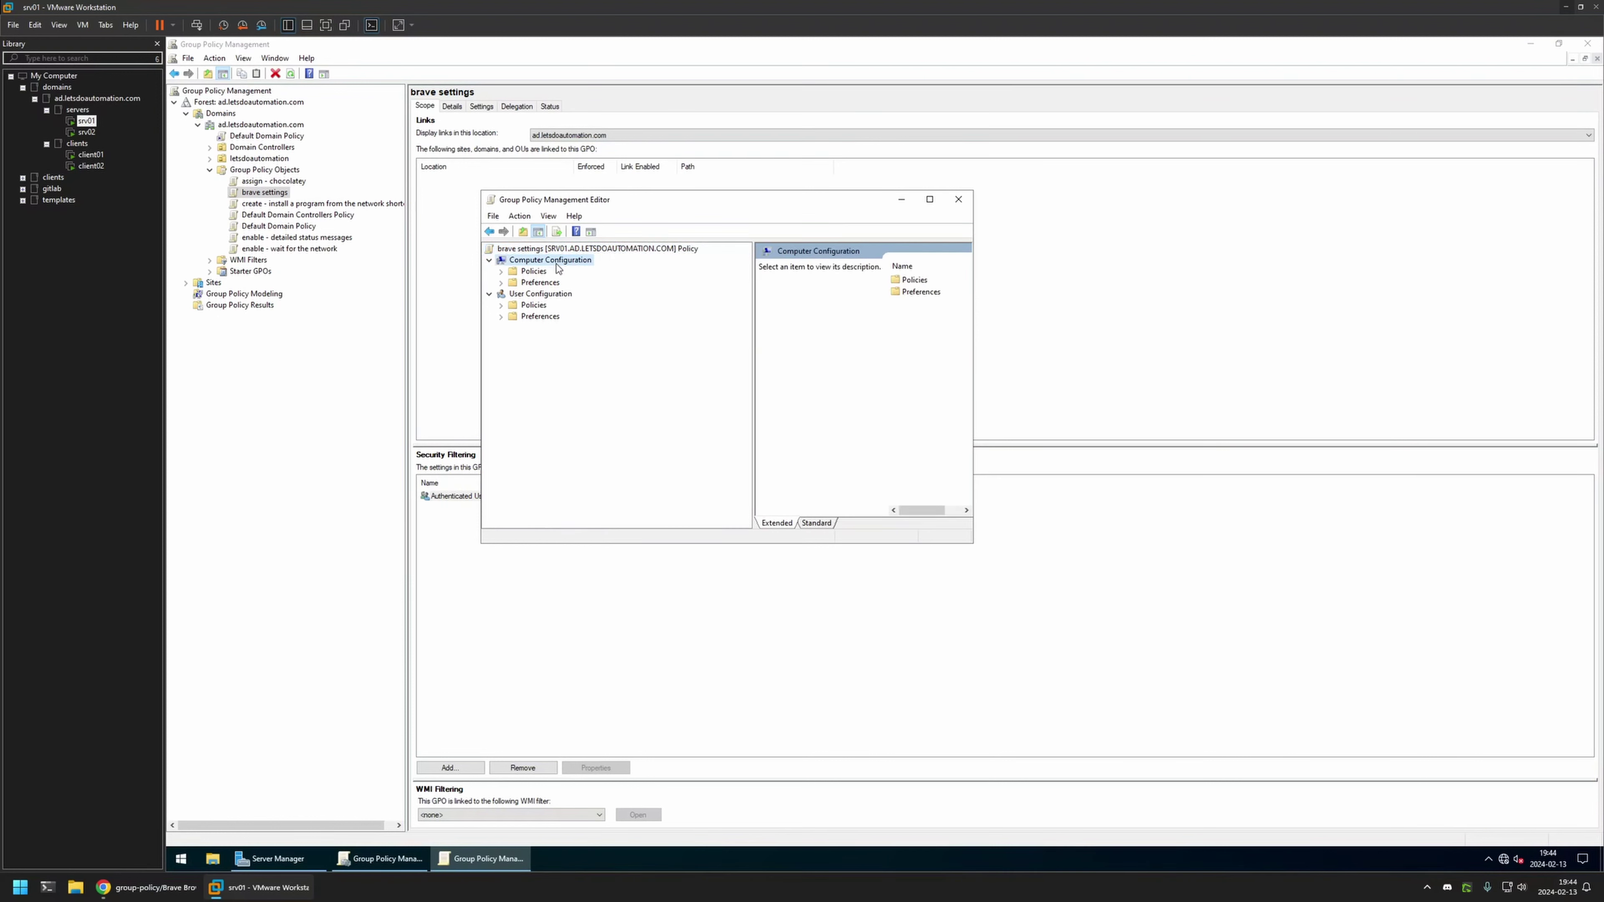
left_click(501, 271)
left_click(515, 305)
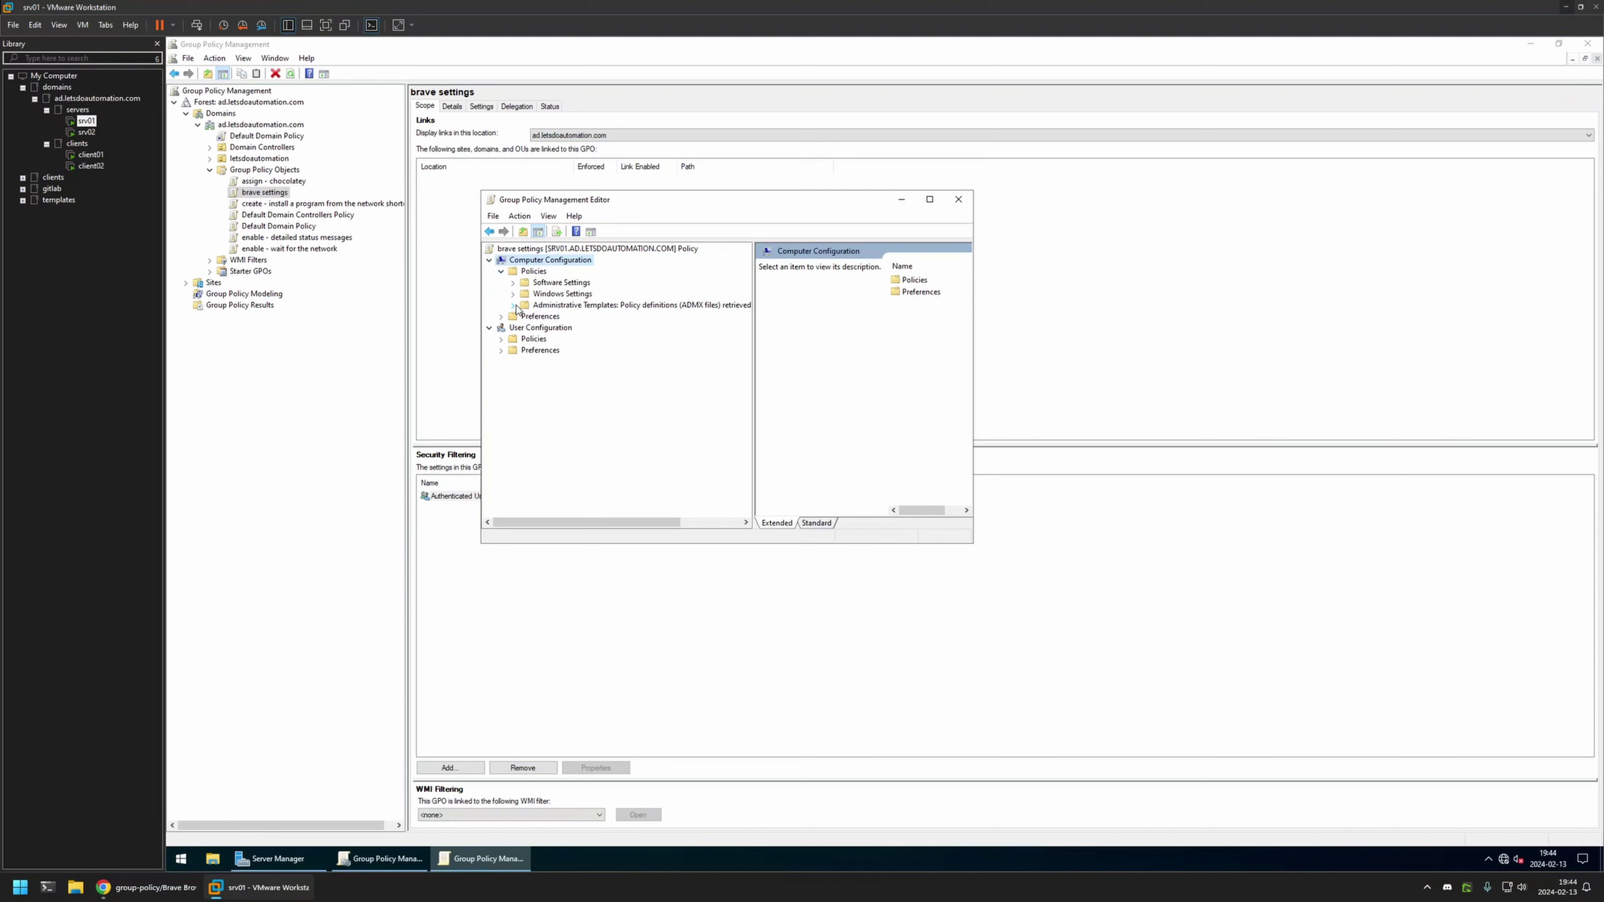
left_click(528, 315)
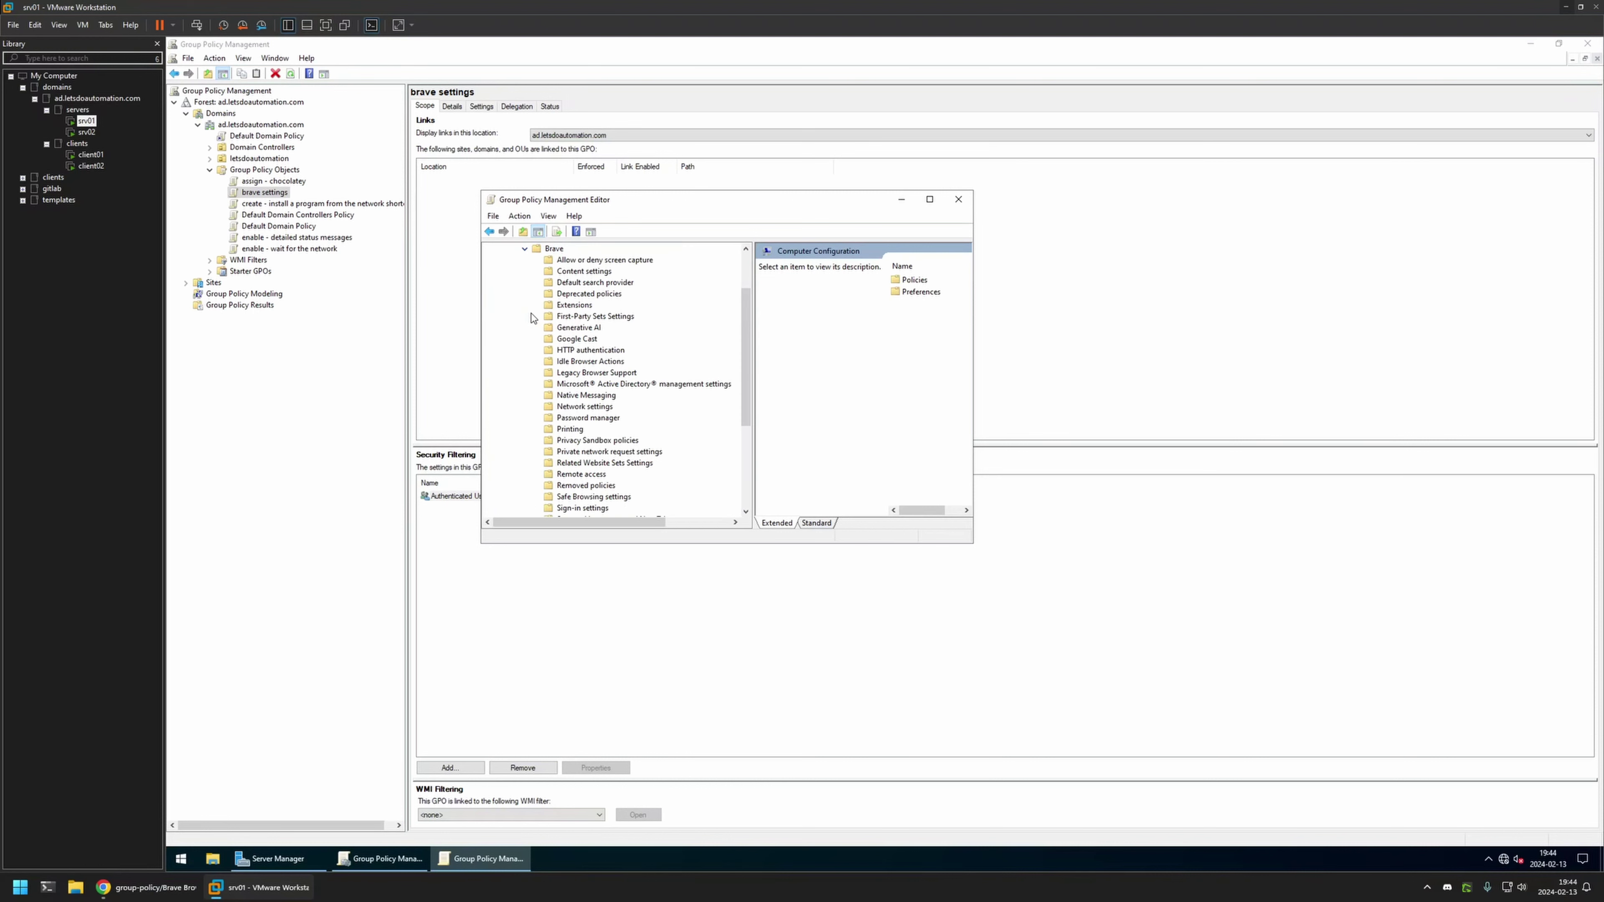
left_click(591, 286)
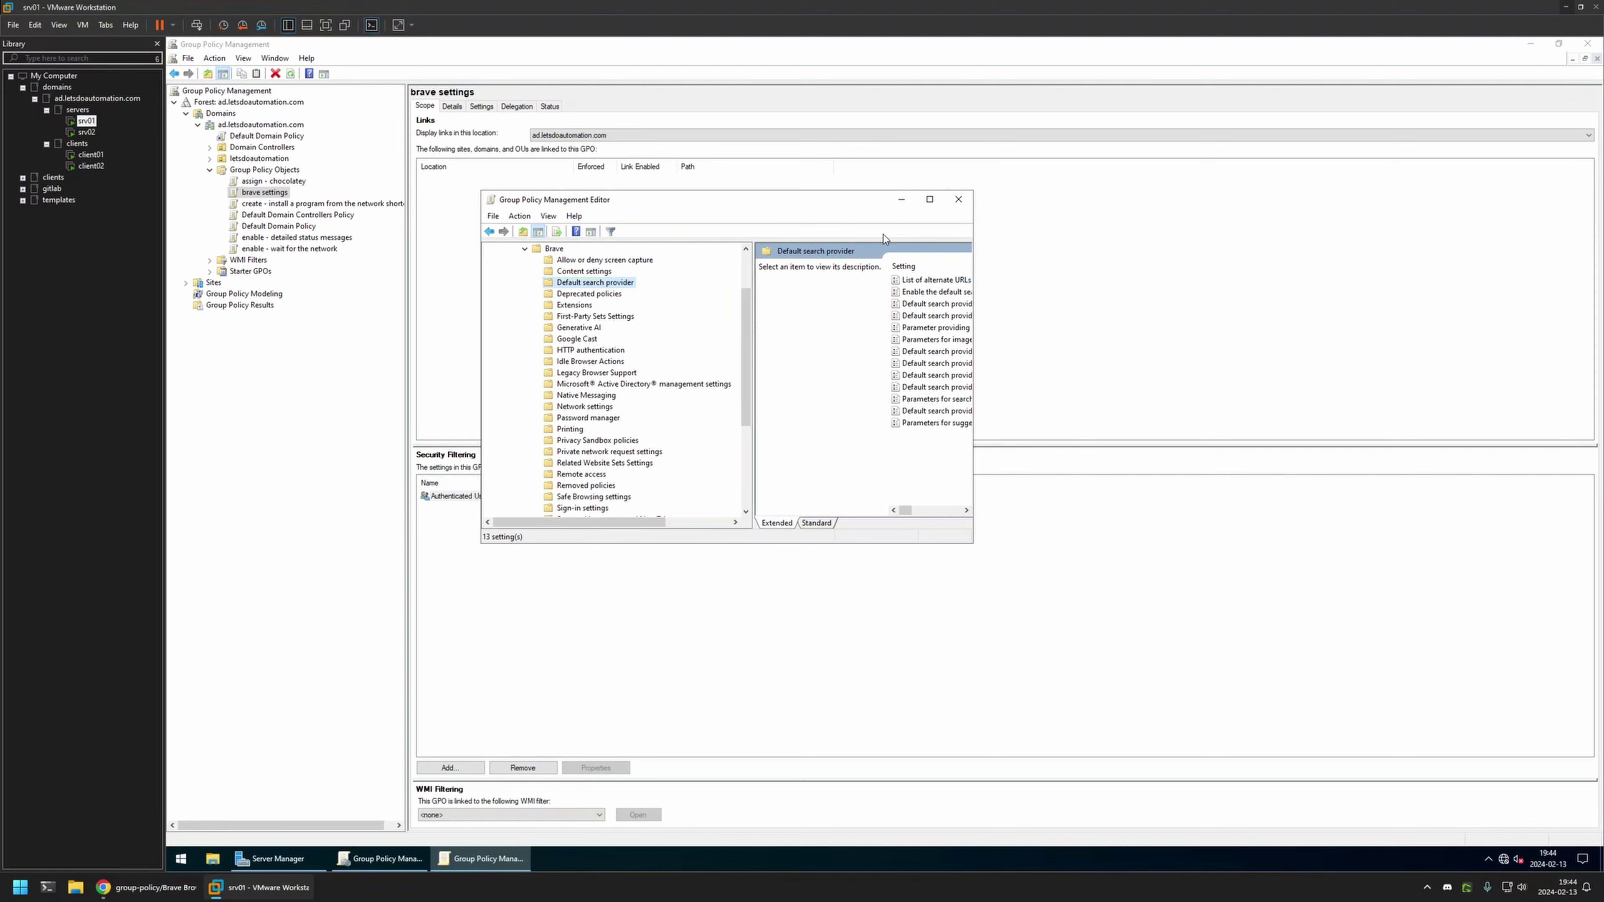
left_click(930, 198)
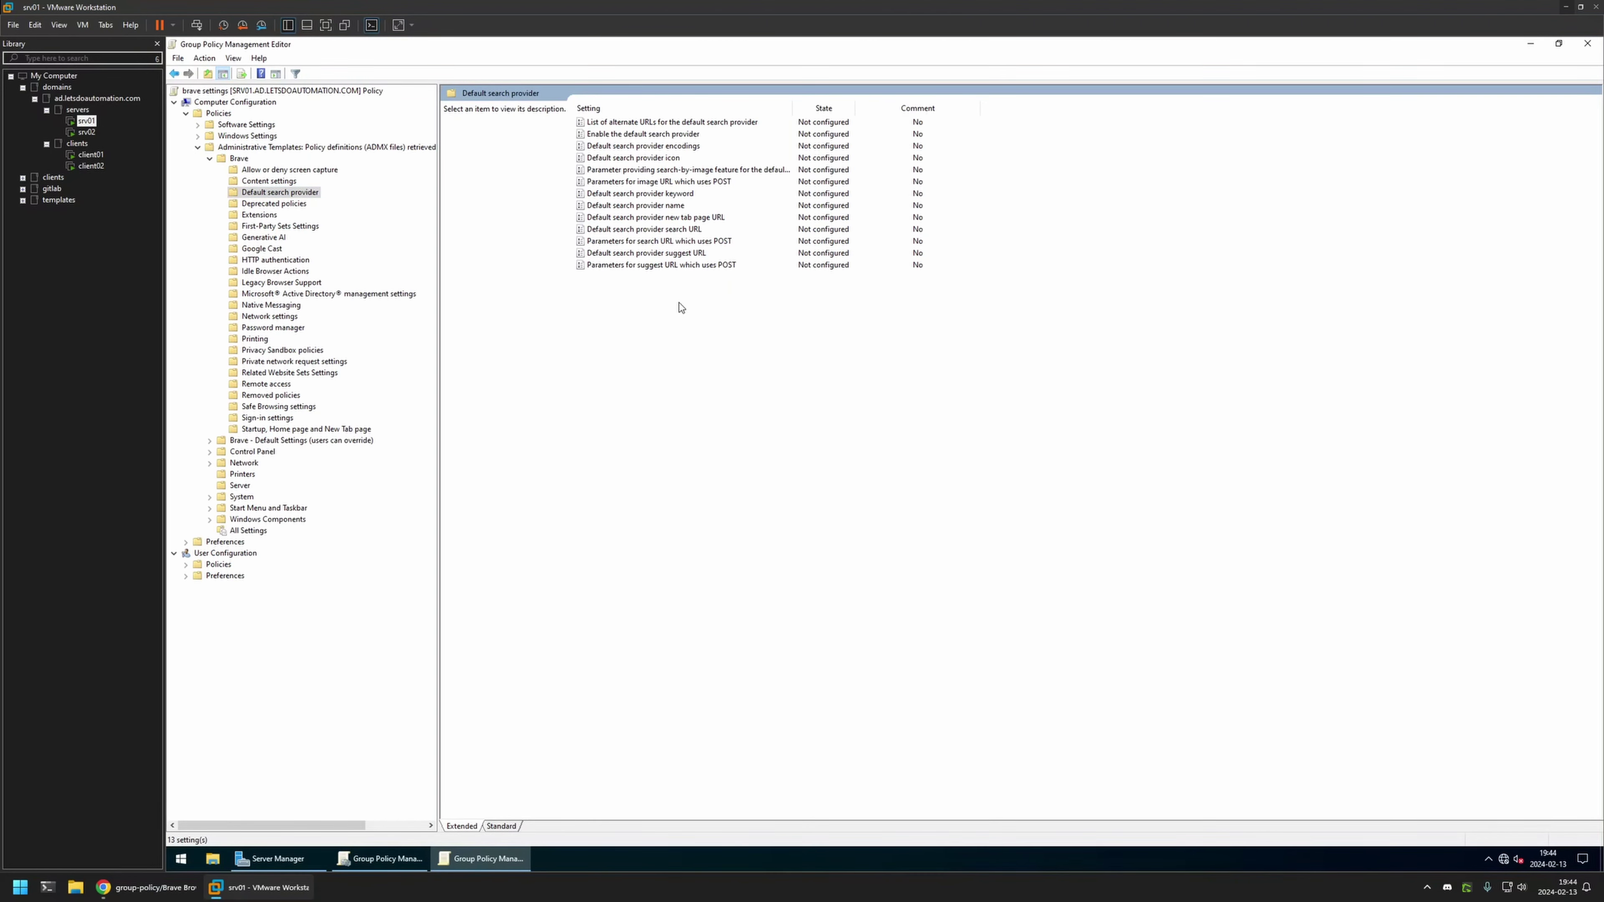
- Set the 'Enable the default search provider' policy to Enabled
double_click(671, 139)
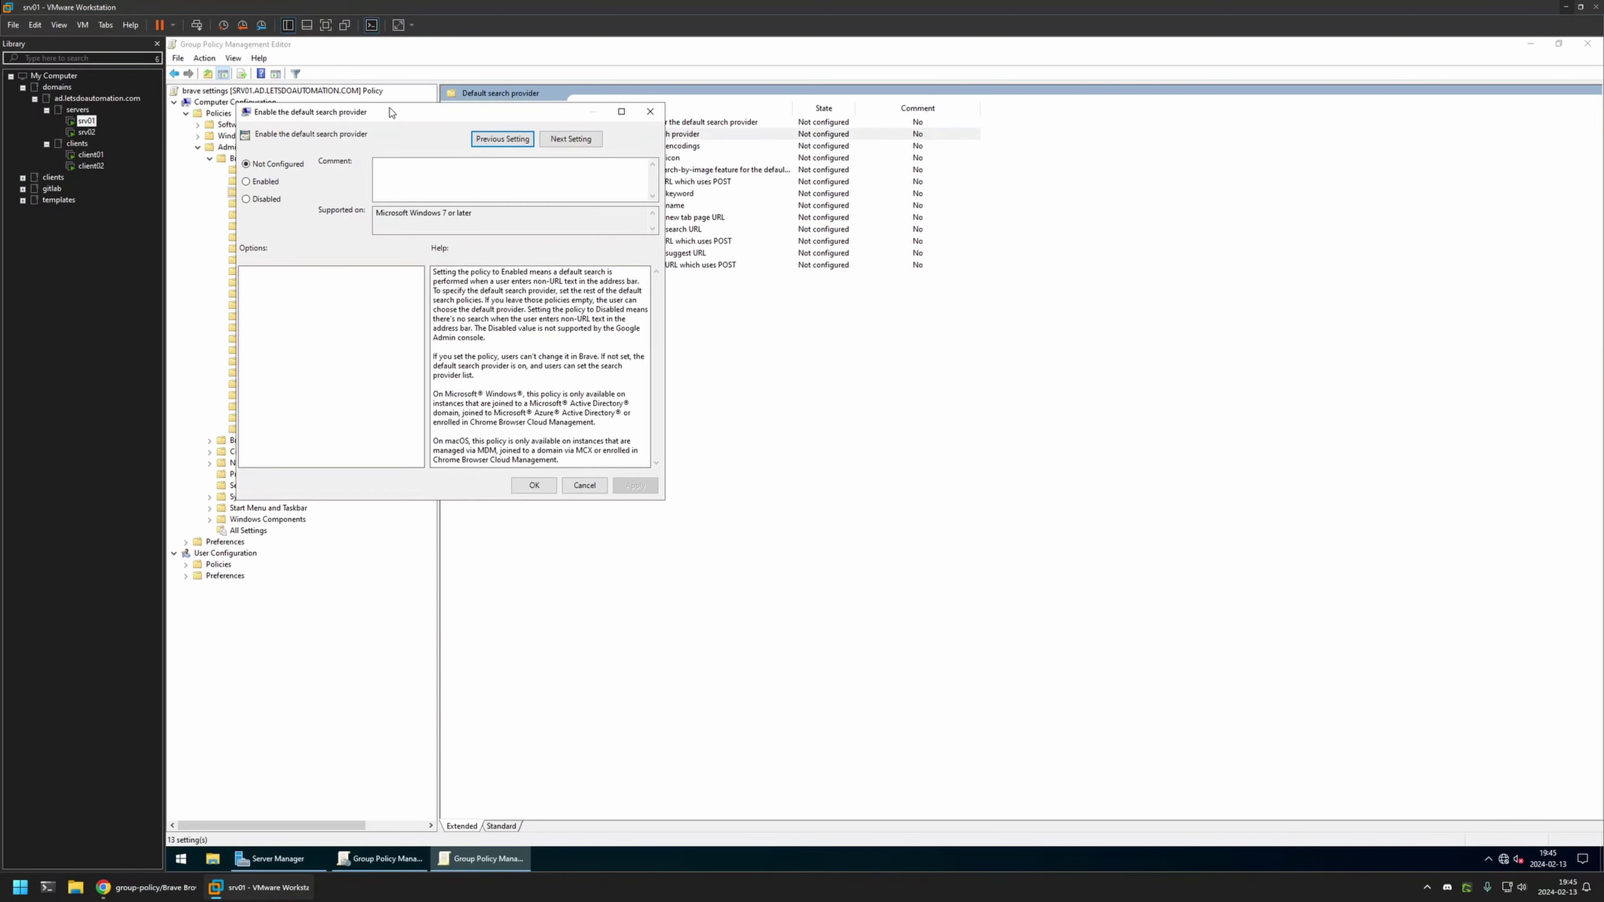
left_click_drag(547, 164, 763, 278)
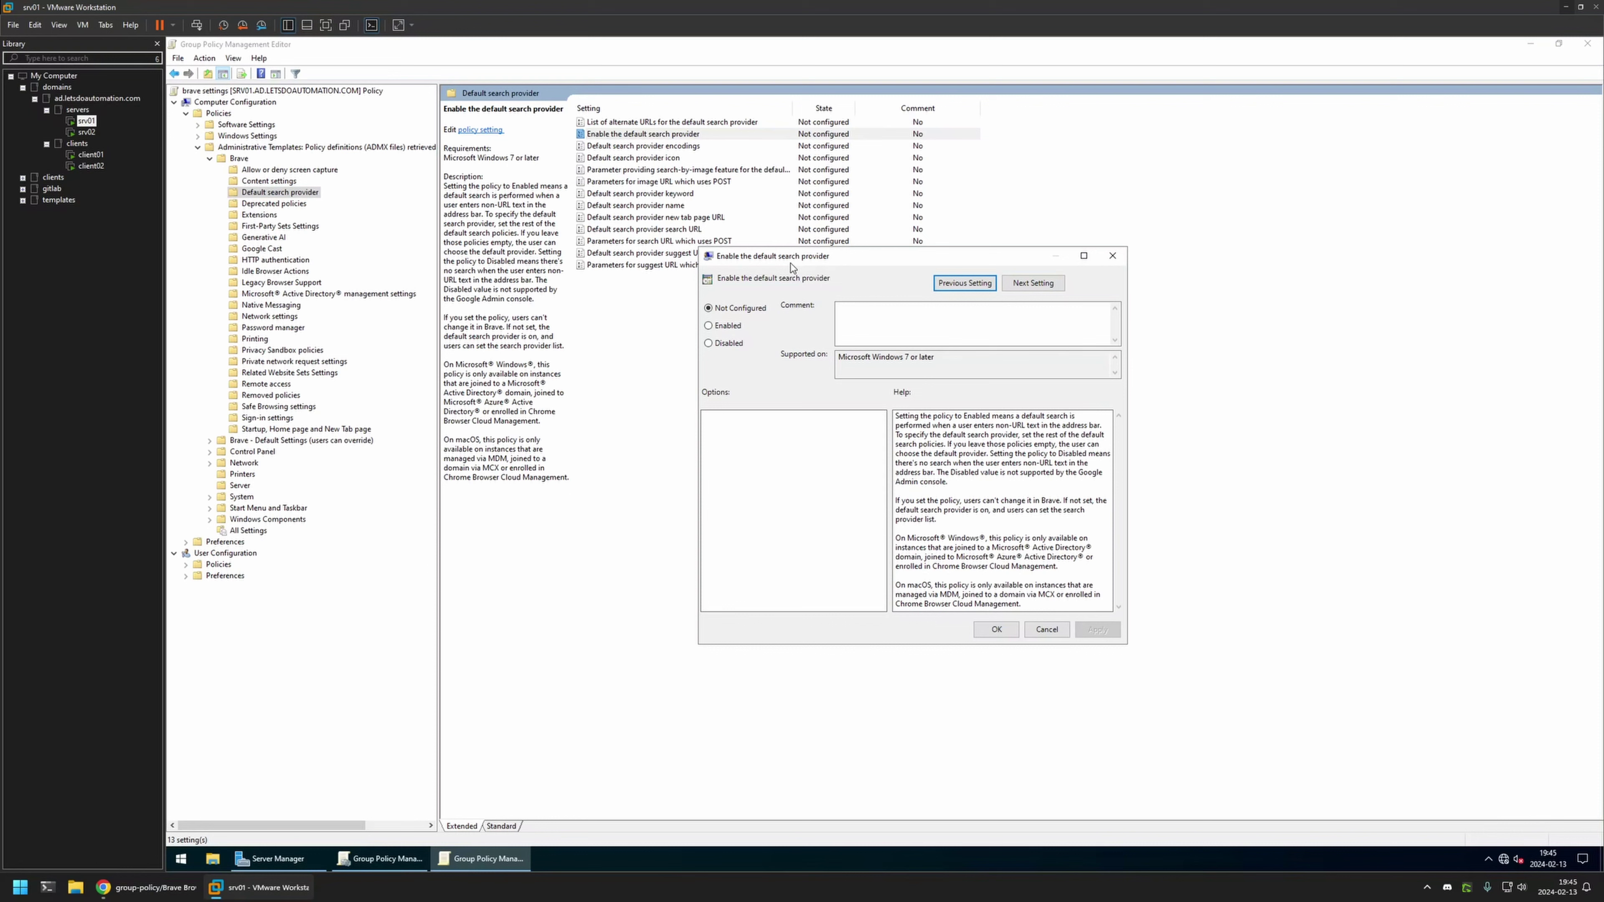
left_click(727, 326)
left_click(1099, 631)
left_click(996, 630)
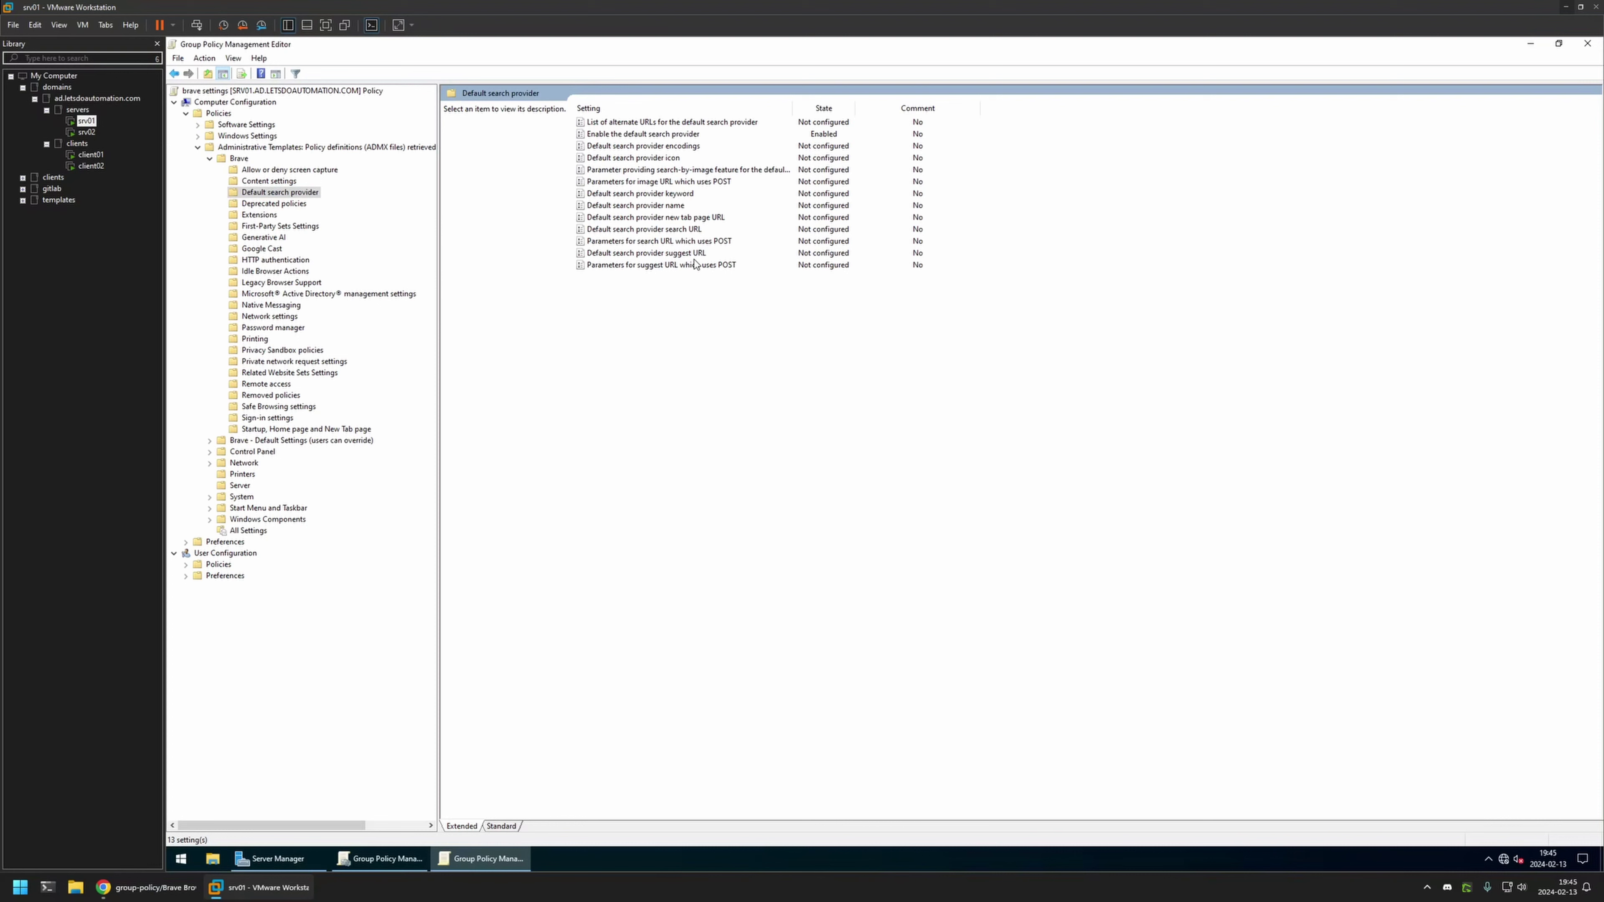
- Open the Default search provider search URL policy setting
left_click(699, 233)
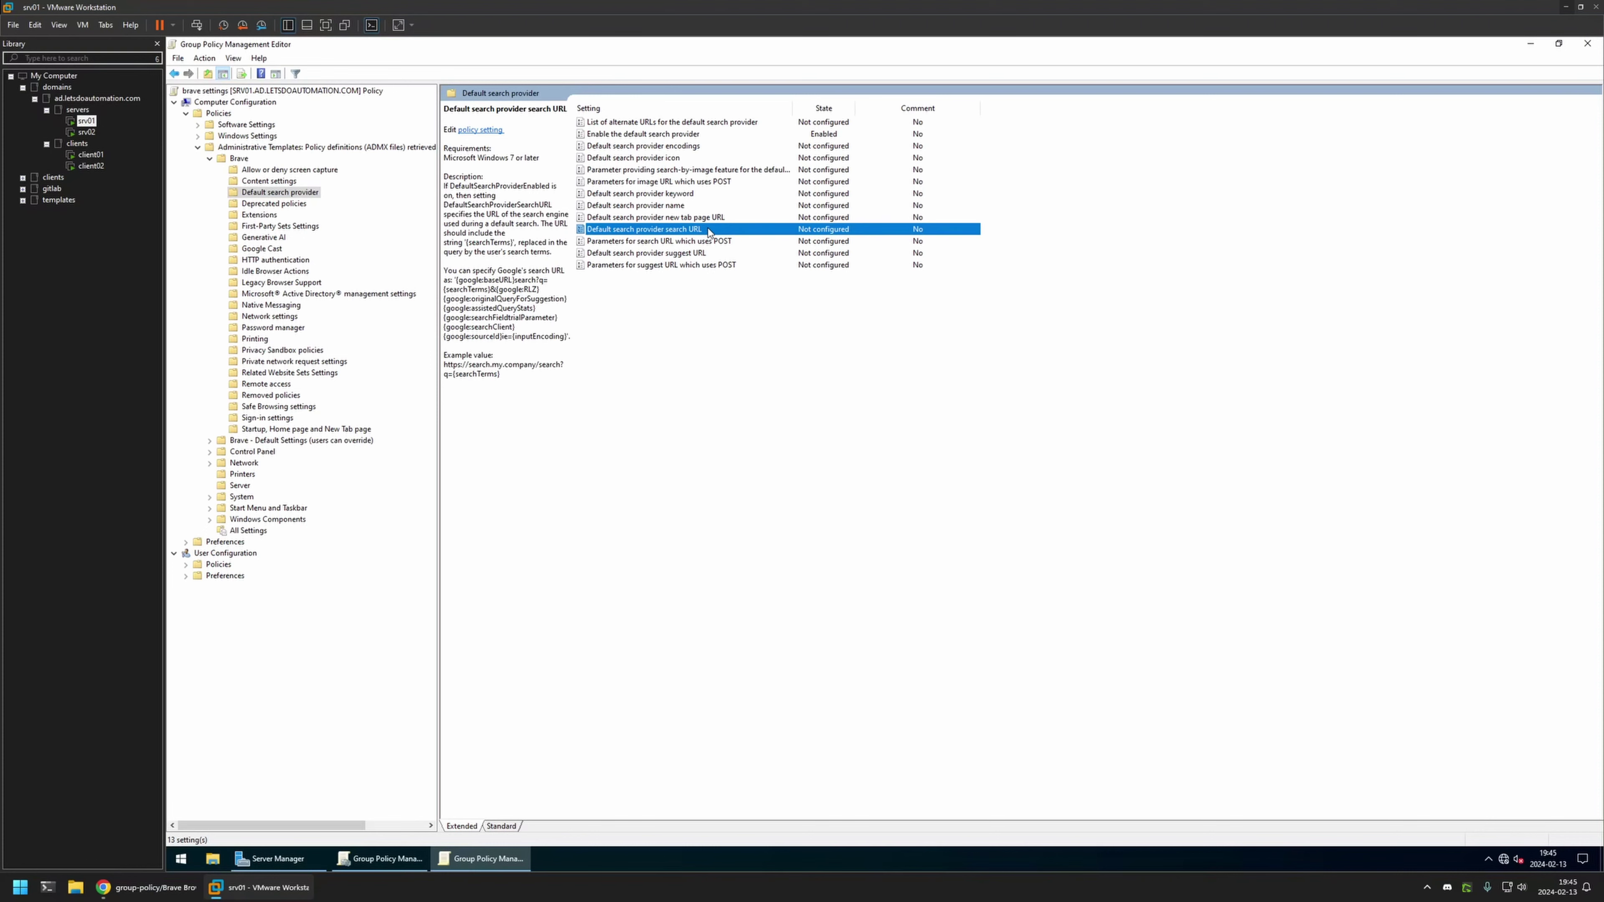
double_click(708, 232)
left_click_drag(387, 131, 848, 230)
- Set the search URL policy to Enabled and copy the DuckDuckGo search URL from the README
left_click(737, 300)
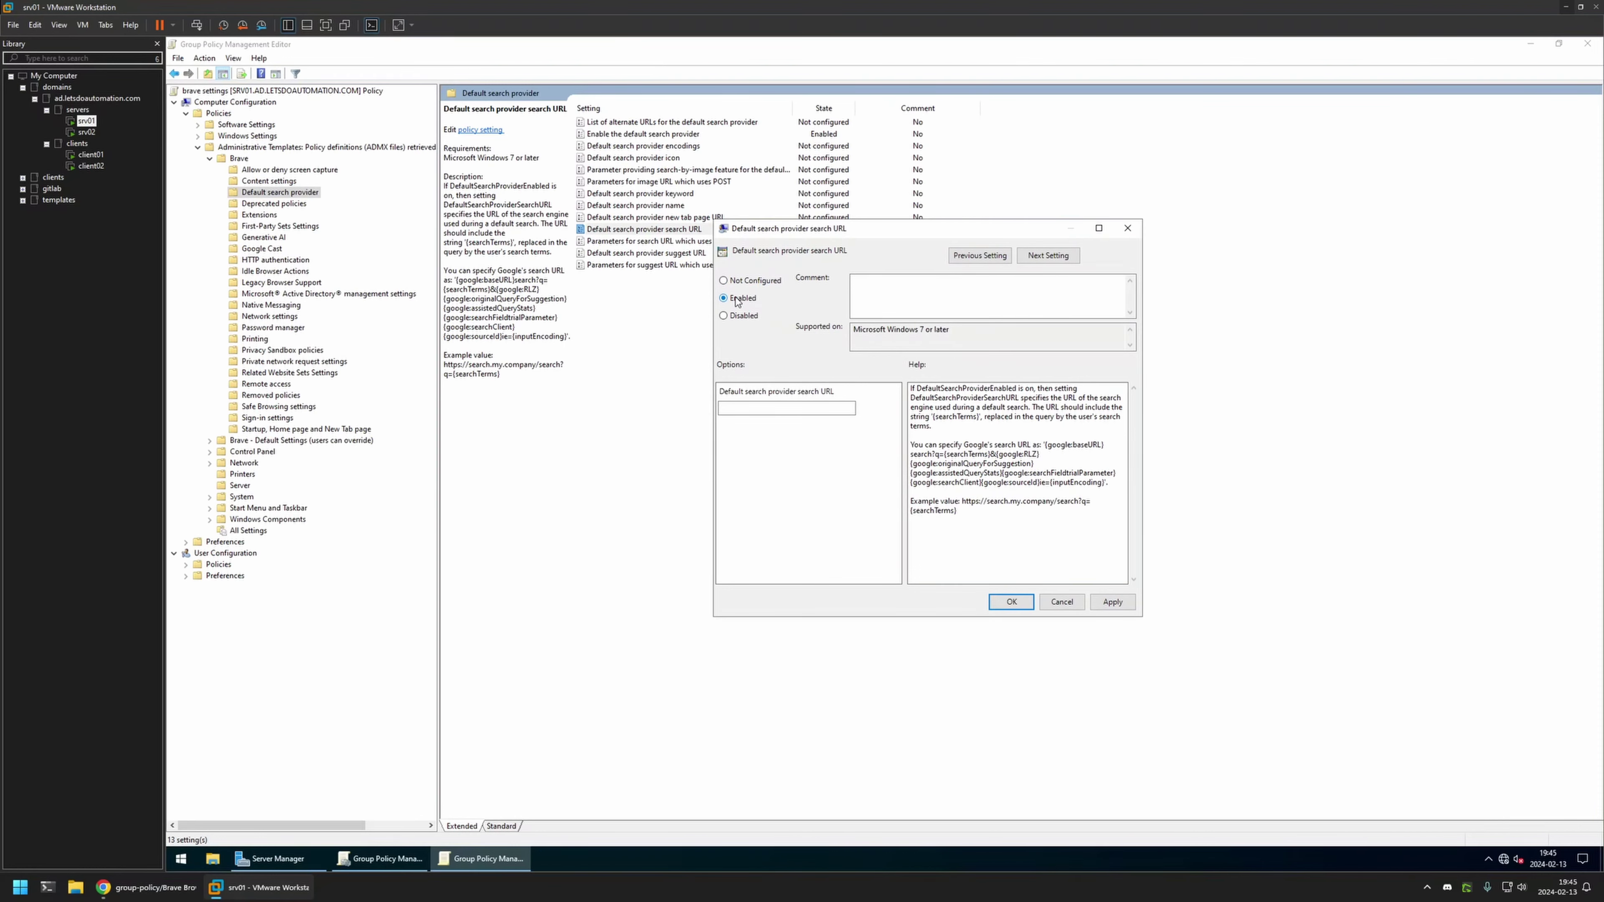
left_click(145, 887)
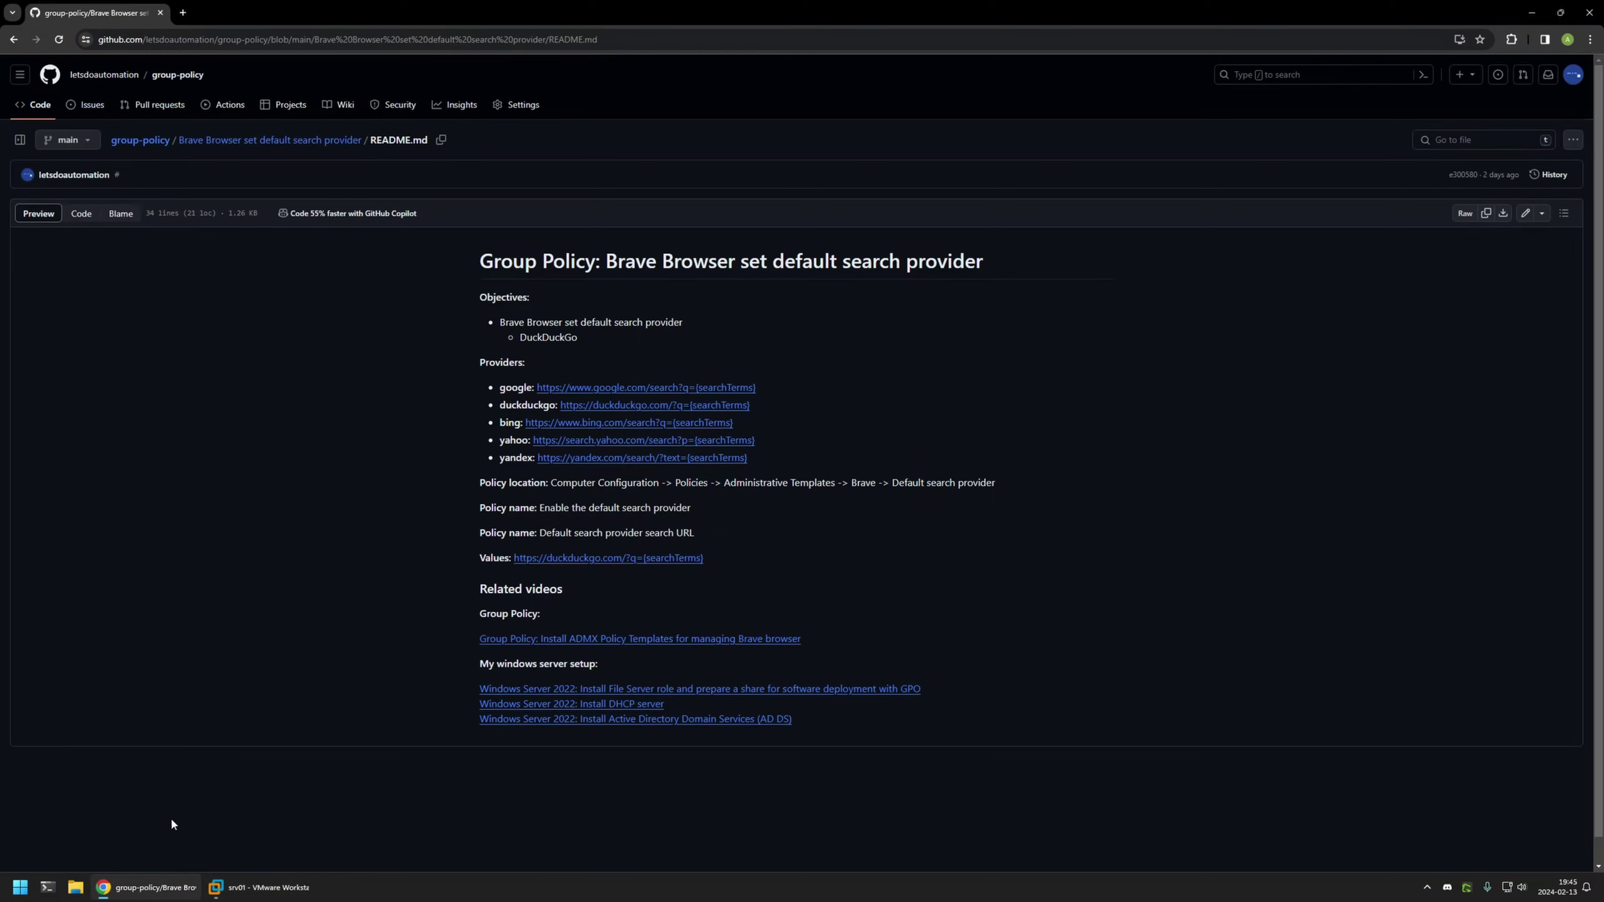
left_click_drag(709, 559, 515, 559)
right_click(516, 561)
left_click(625, 682)
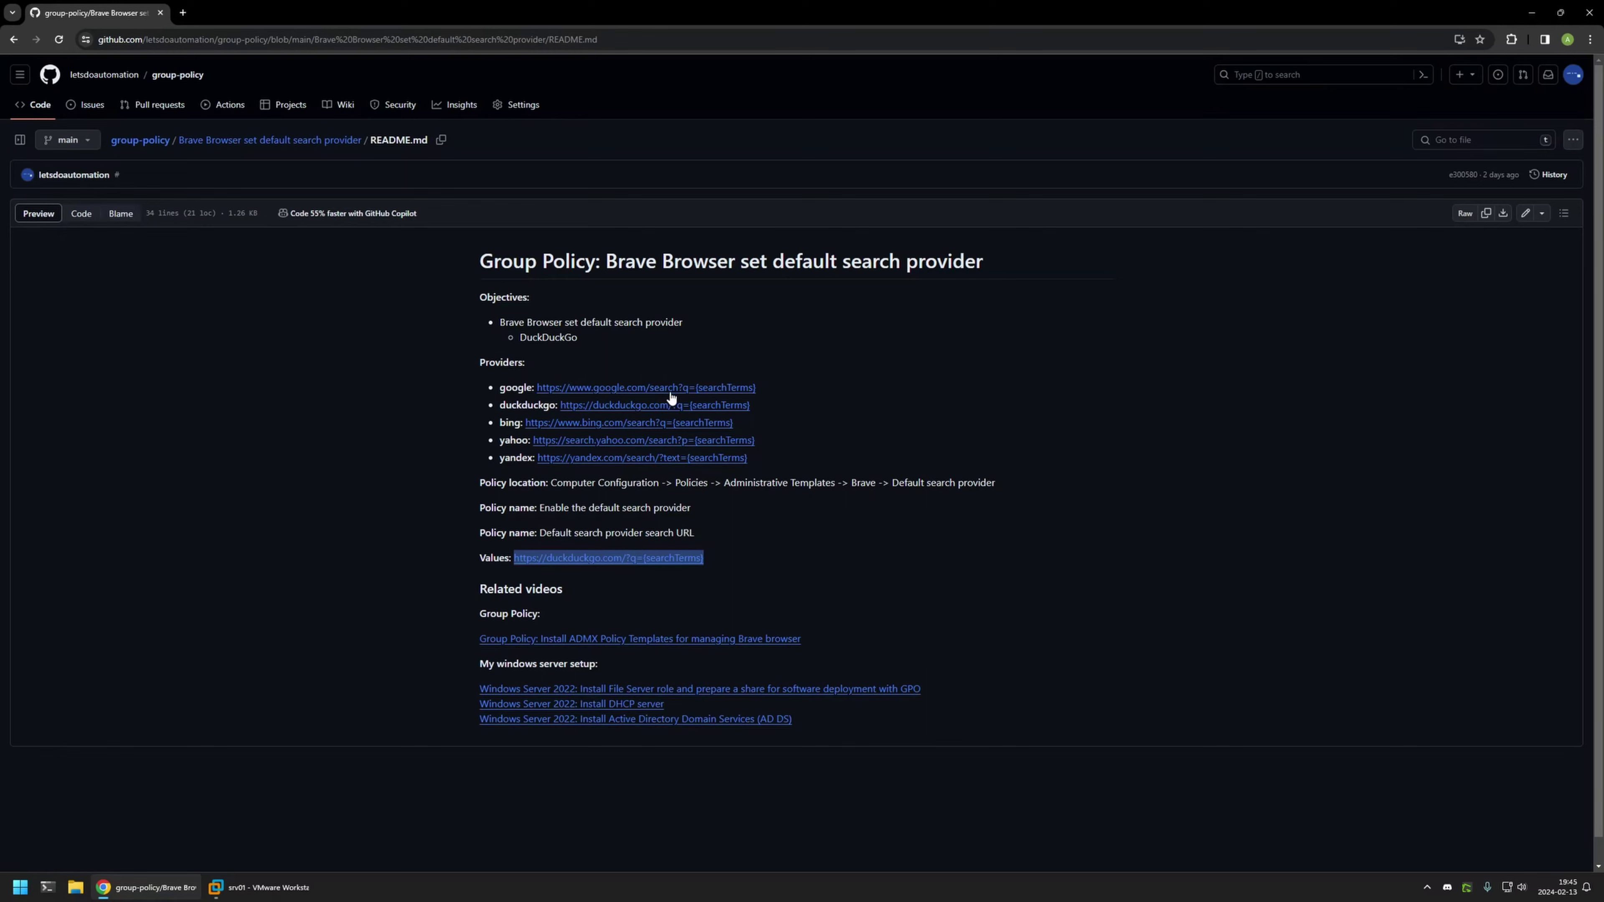
left_click_drag(755, 459, 619, 387)
left_click(794, 443)
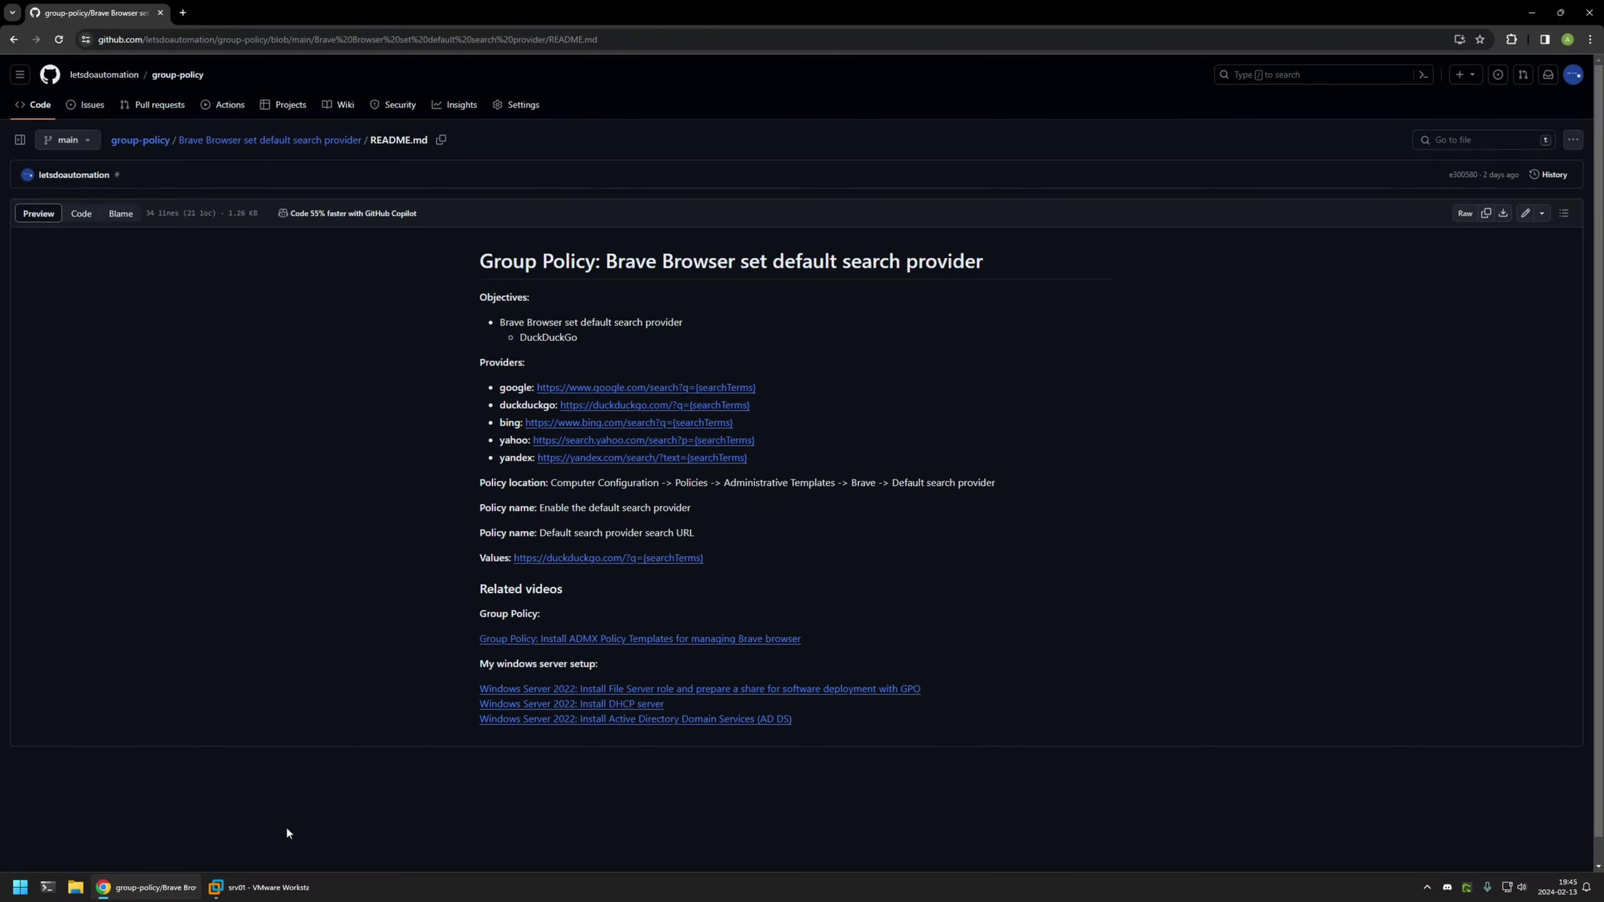
- Paste the DuckDuckGo URL into the search URL field and apply the policy
left_click(285, 888)
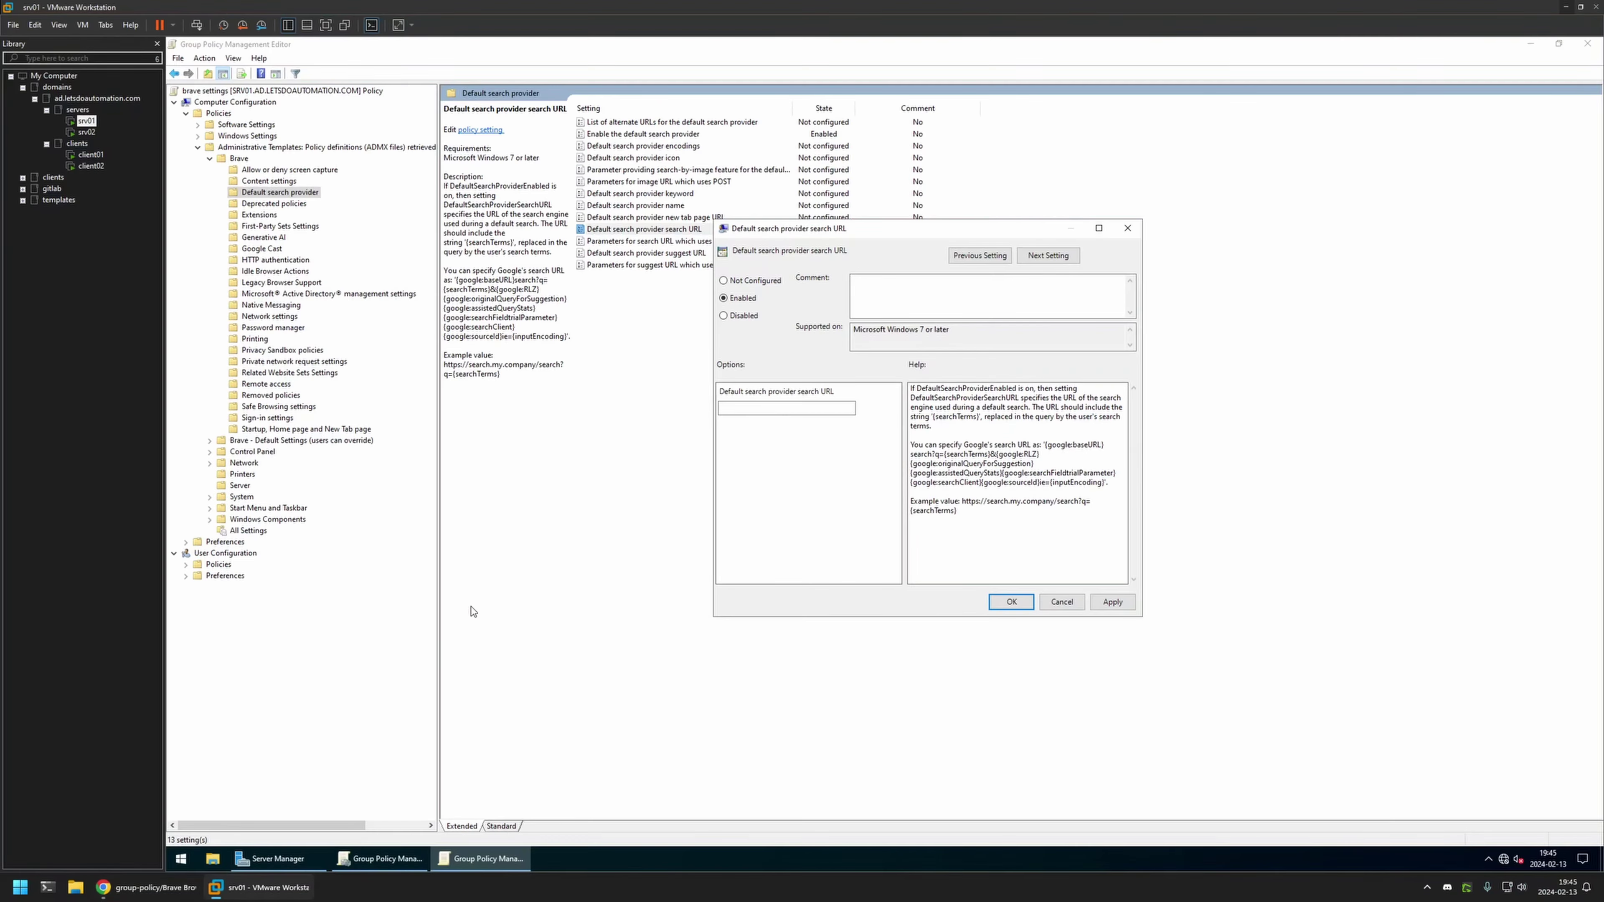
left_click(774, 407)
key("ctrl+v")
left_click(1113, 601)
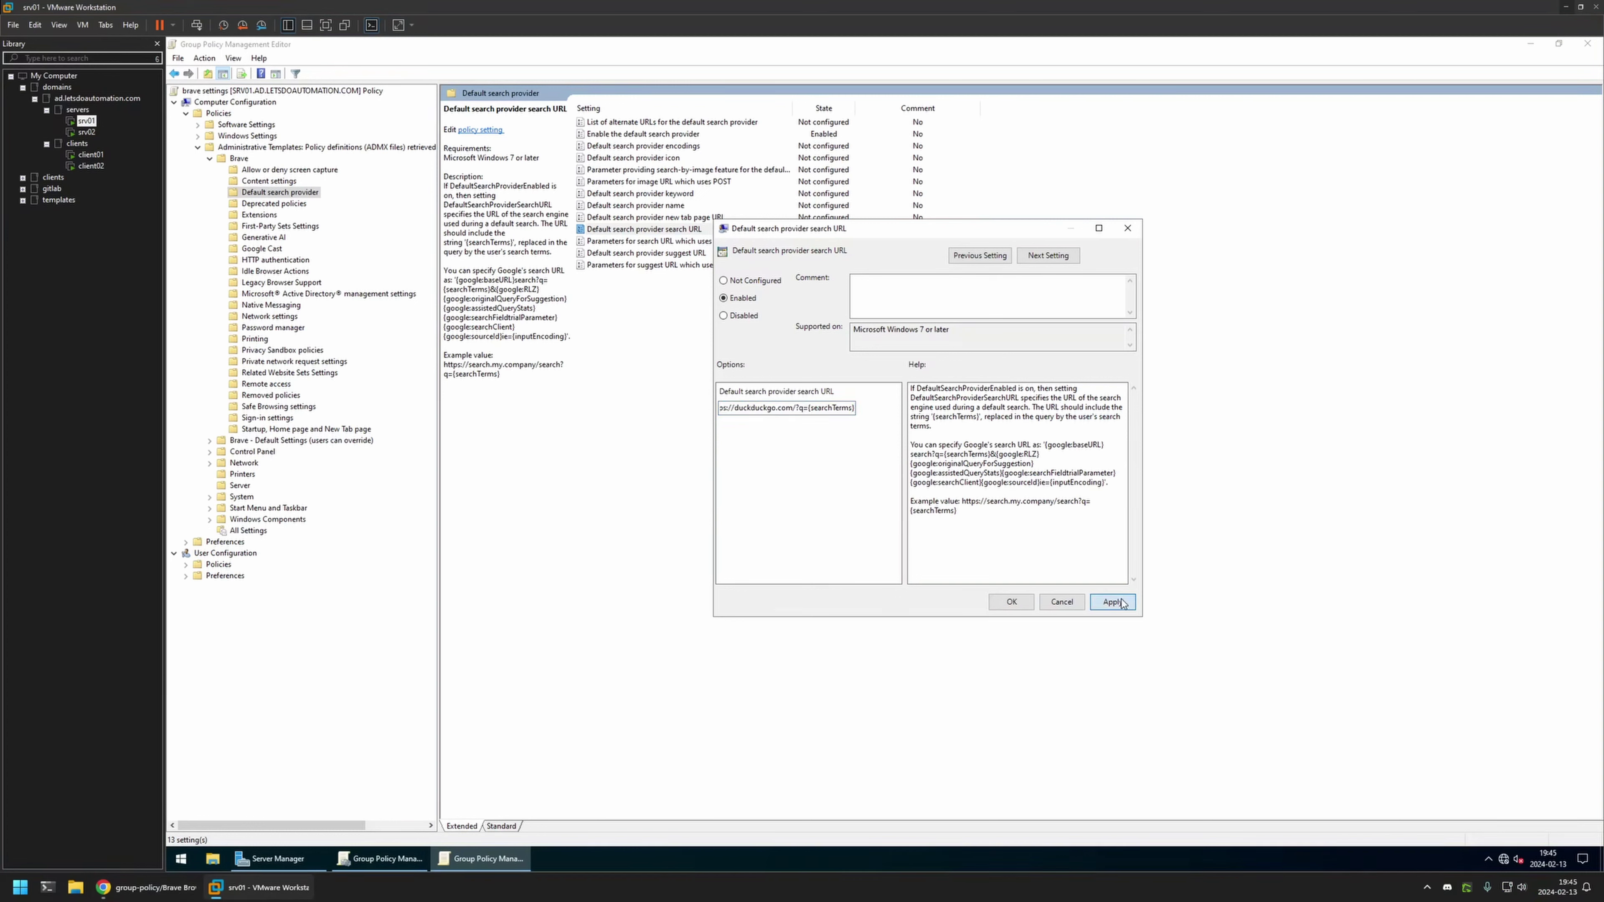
left_click(1013, 602)
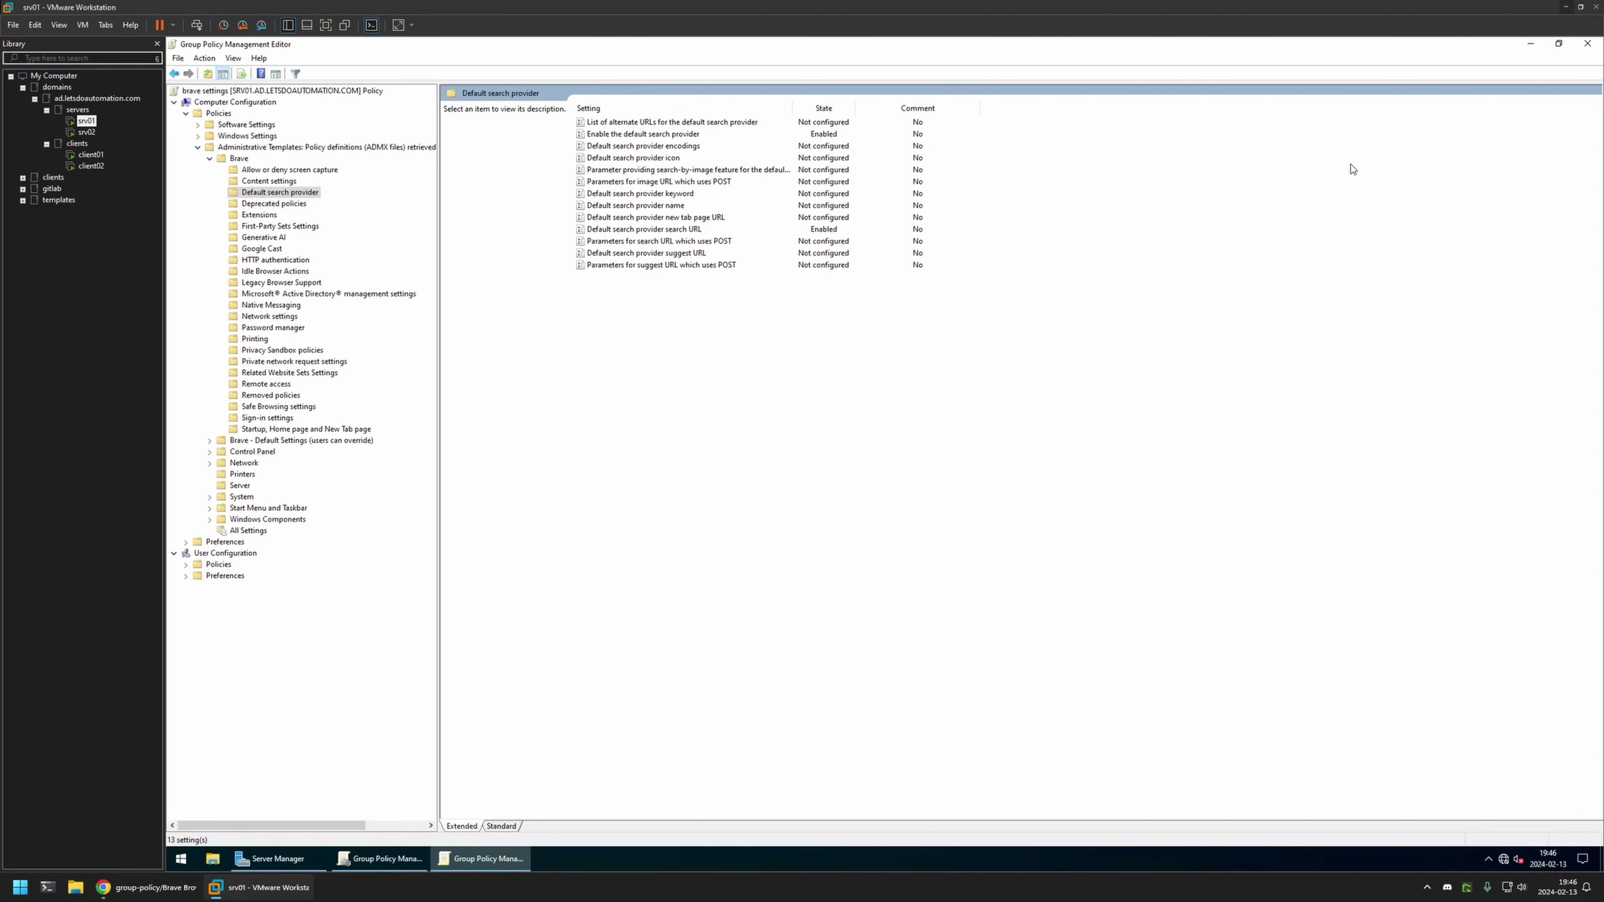
- Close the editor and set brave settings' GPO status to 'User configuration settings disabled'
left_click(1587, 43)
left_click(628, 316)
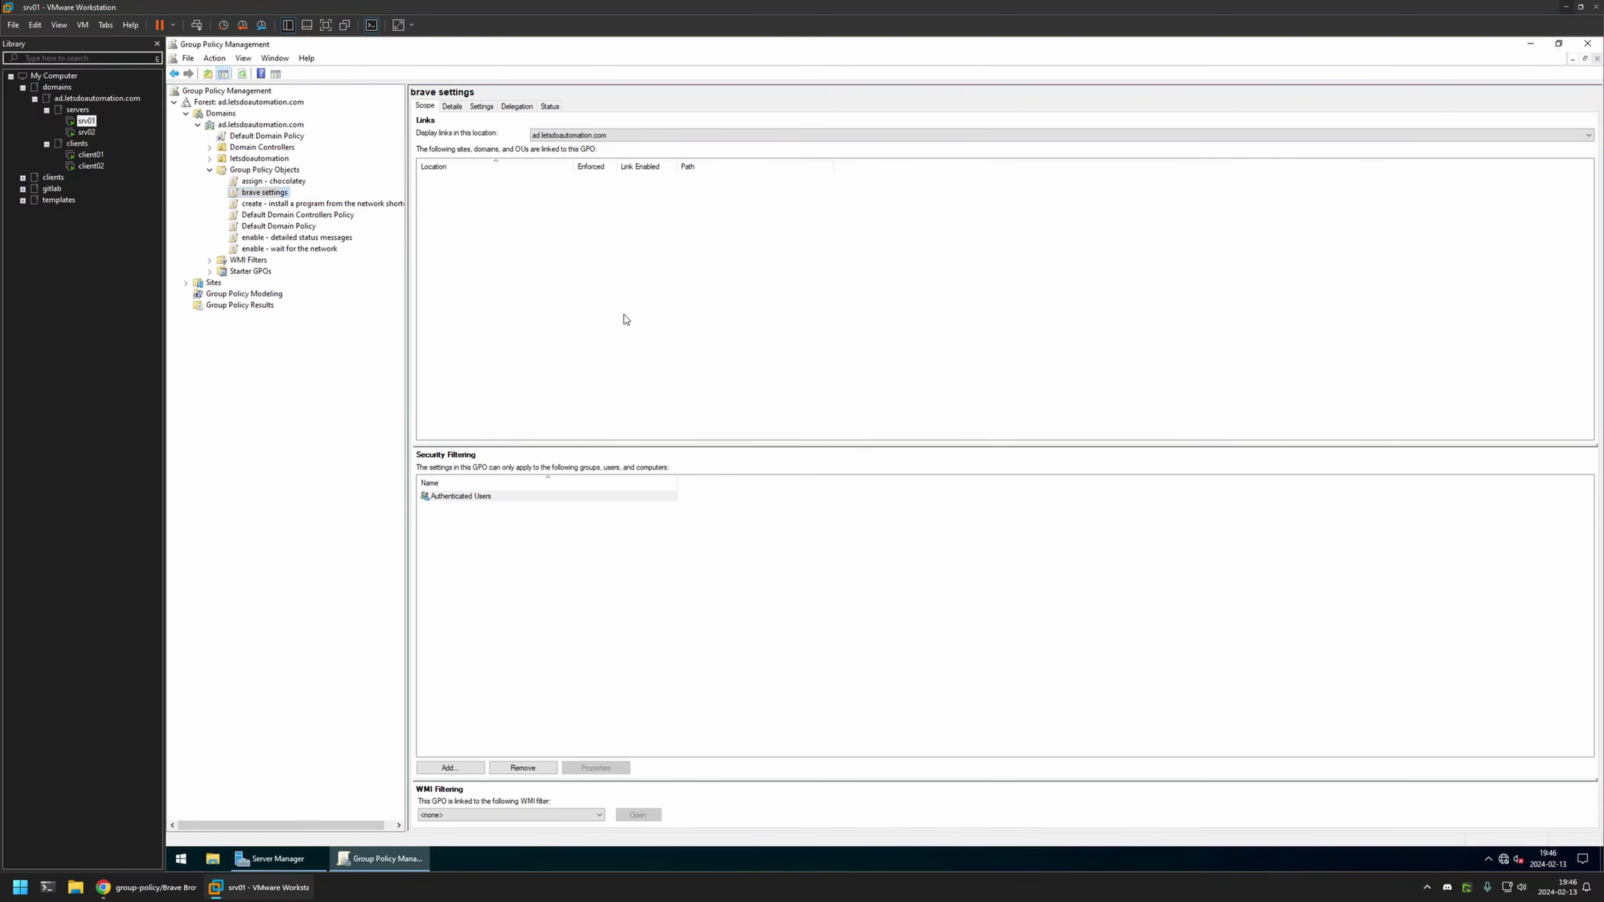
left_click(452, 106)
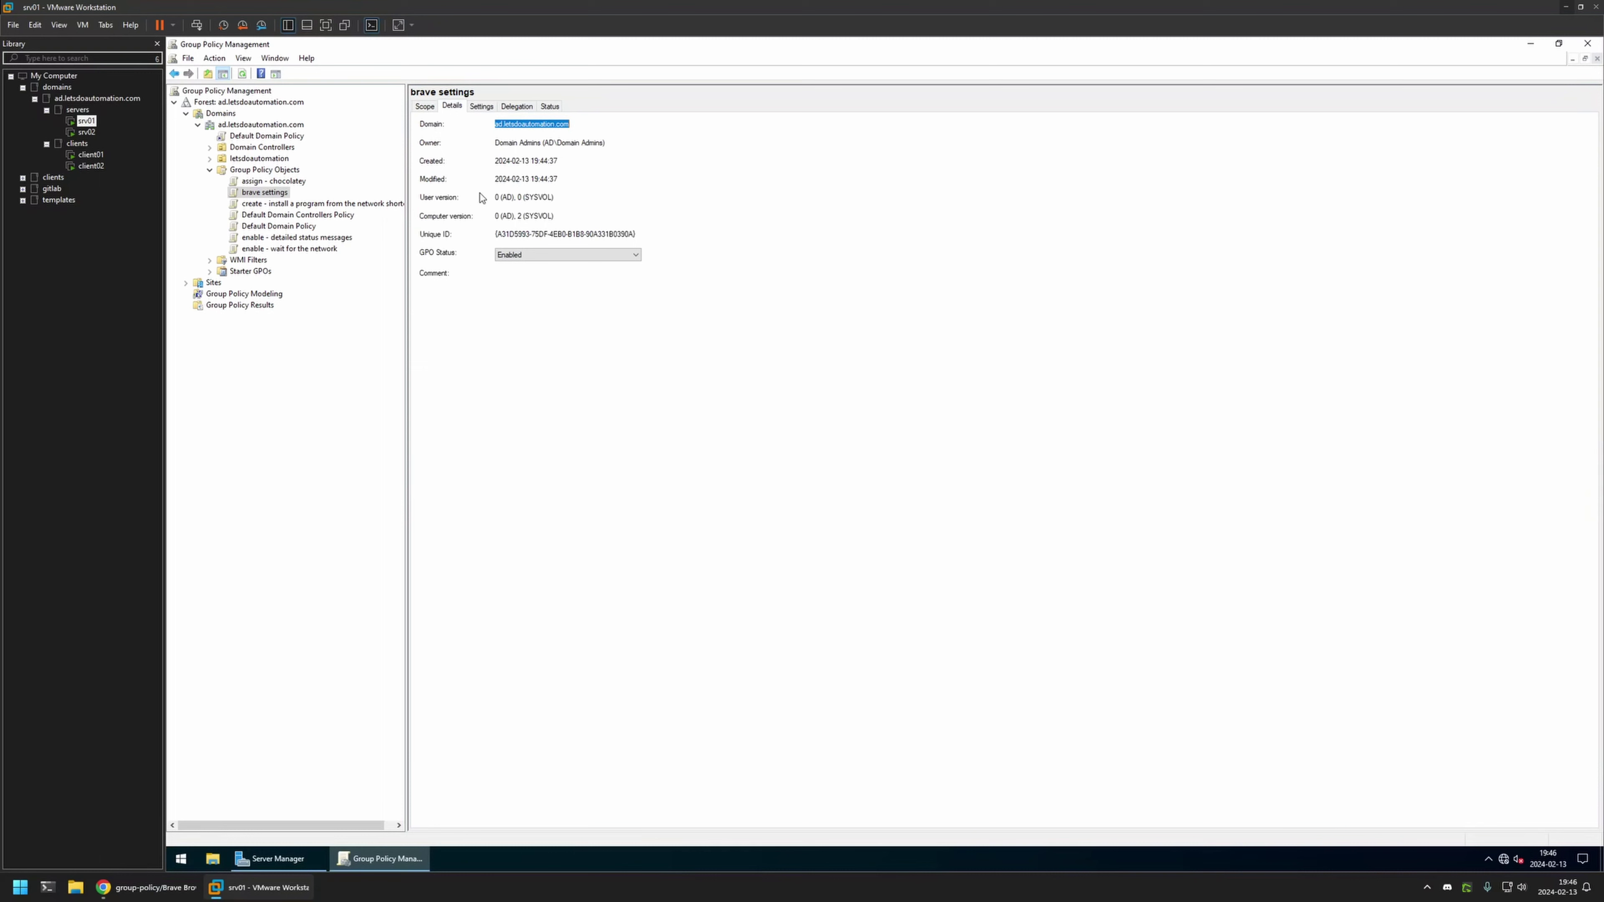
left_click(503, 257)
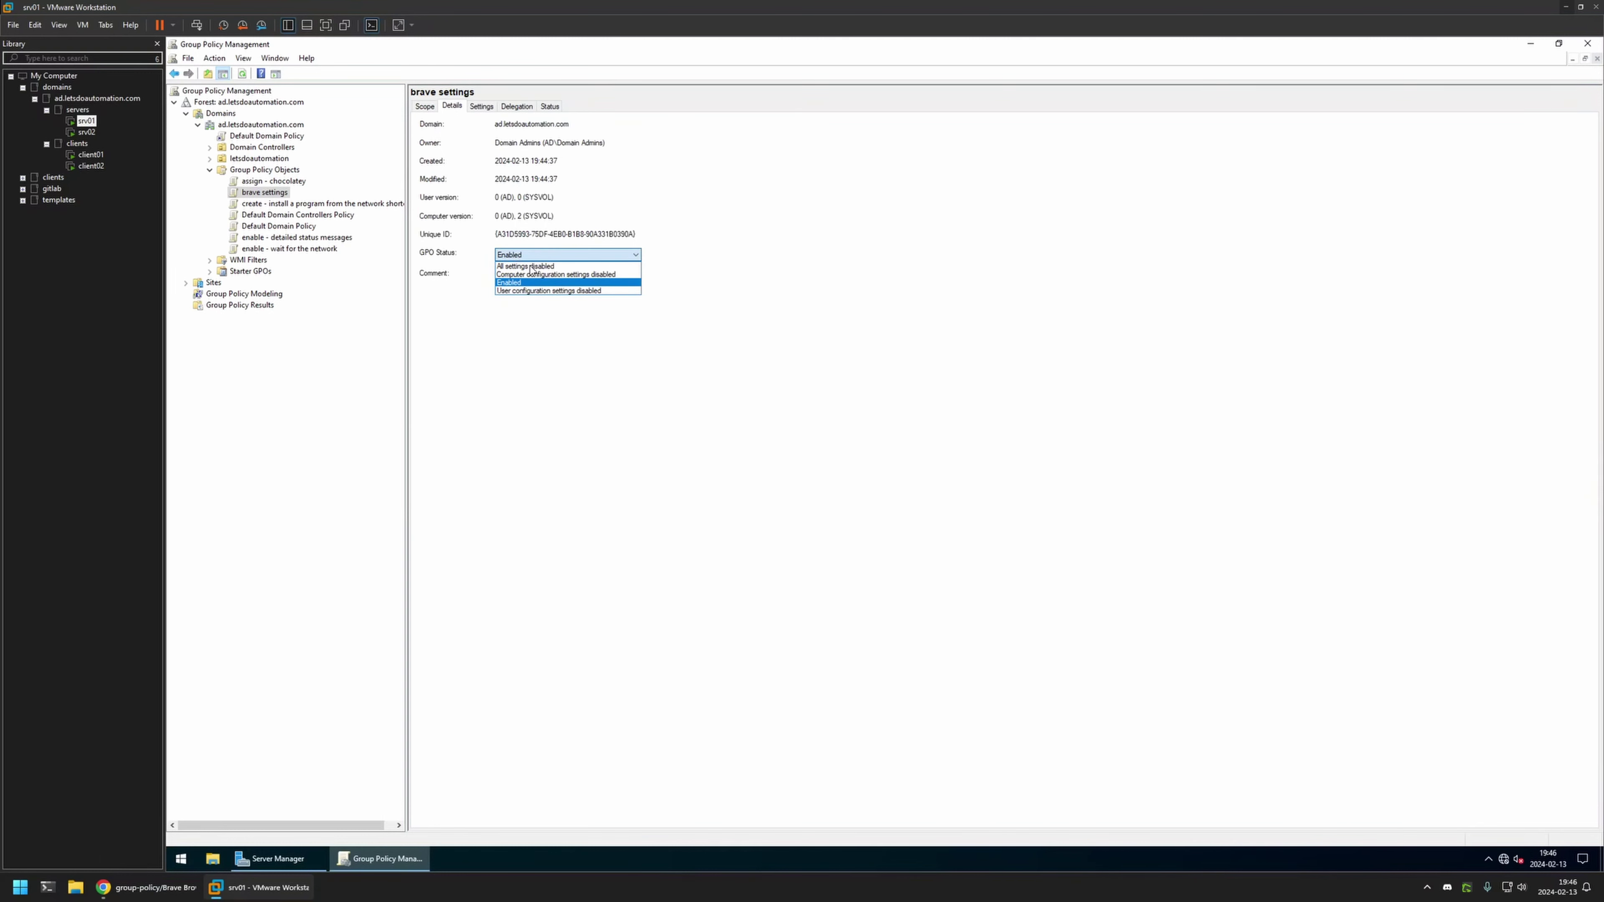
left_click(535, 291)
left_click(903, 474)
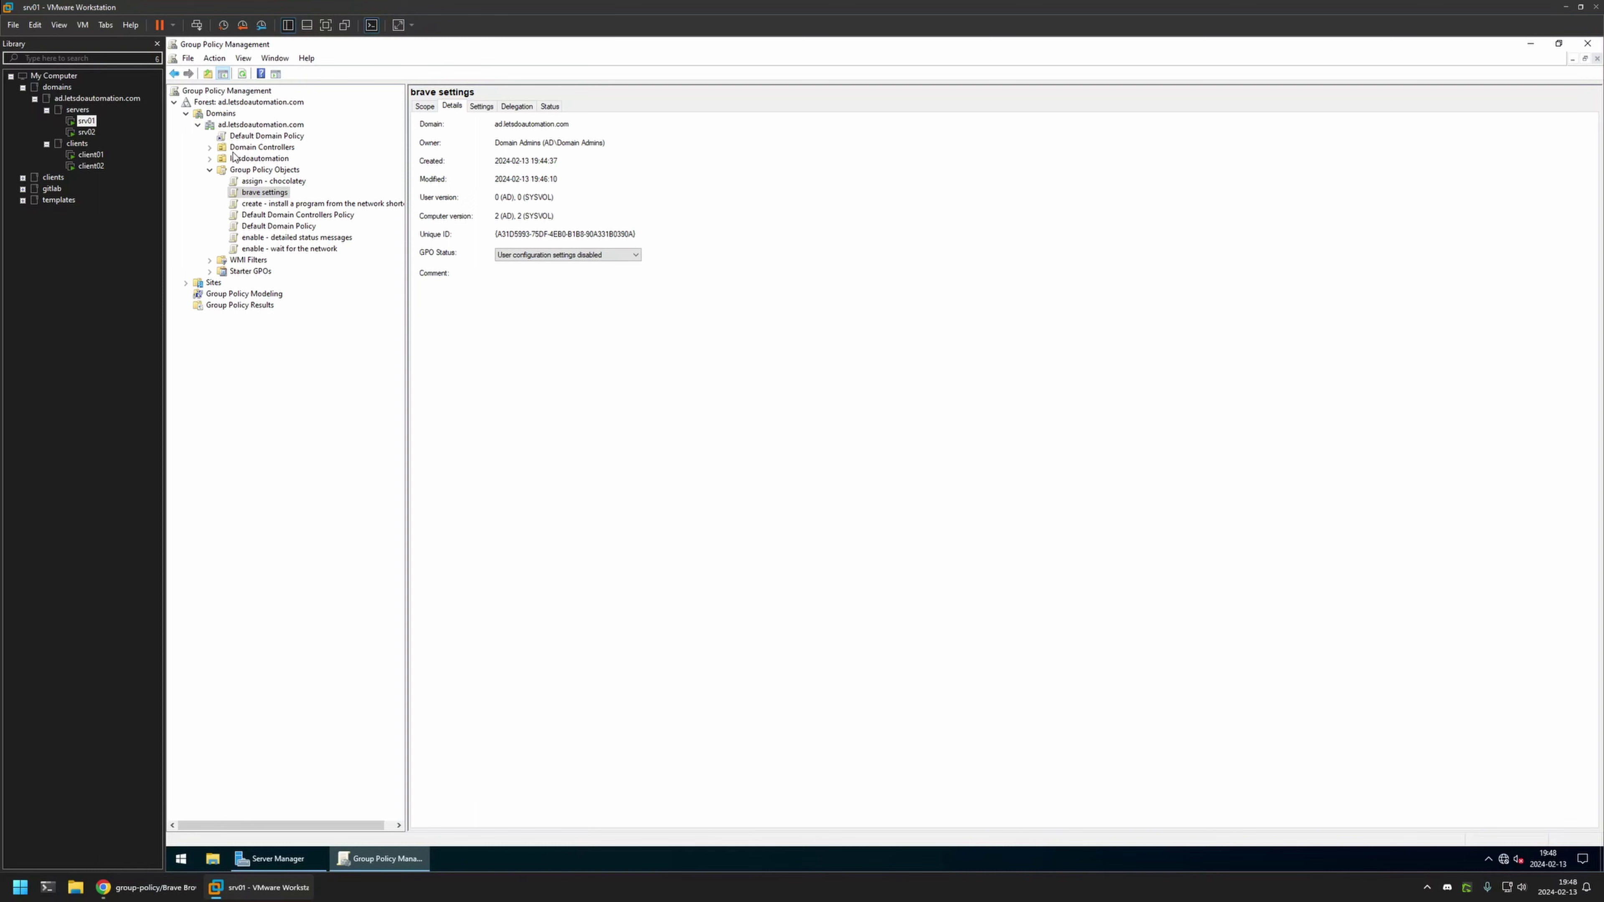
- Link brave settings to the computers OU under letsdoautomation and view that OU's linked GPOs
left_click(210, 159)
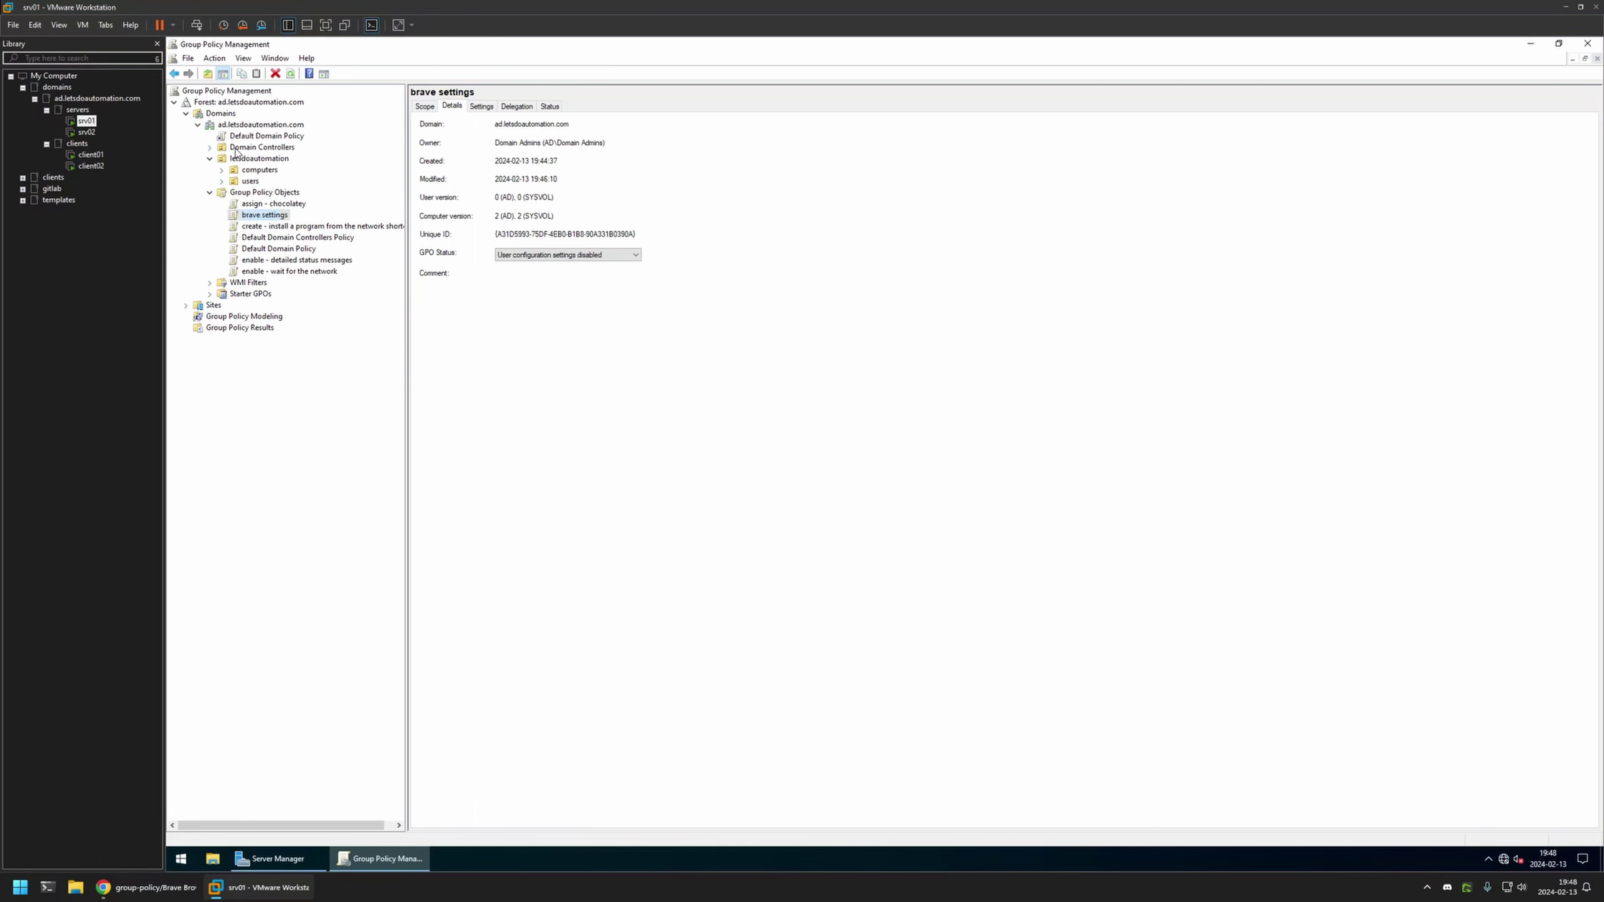
left_click(222, 170)
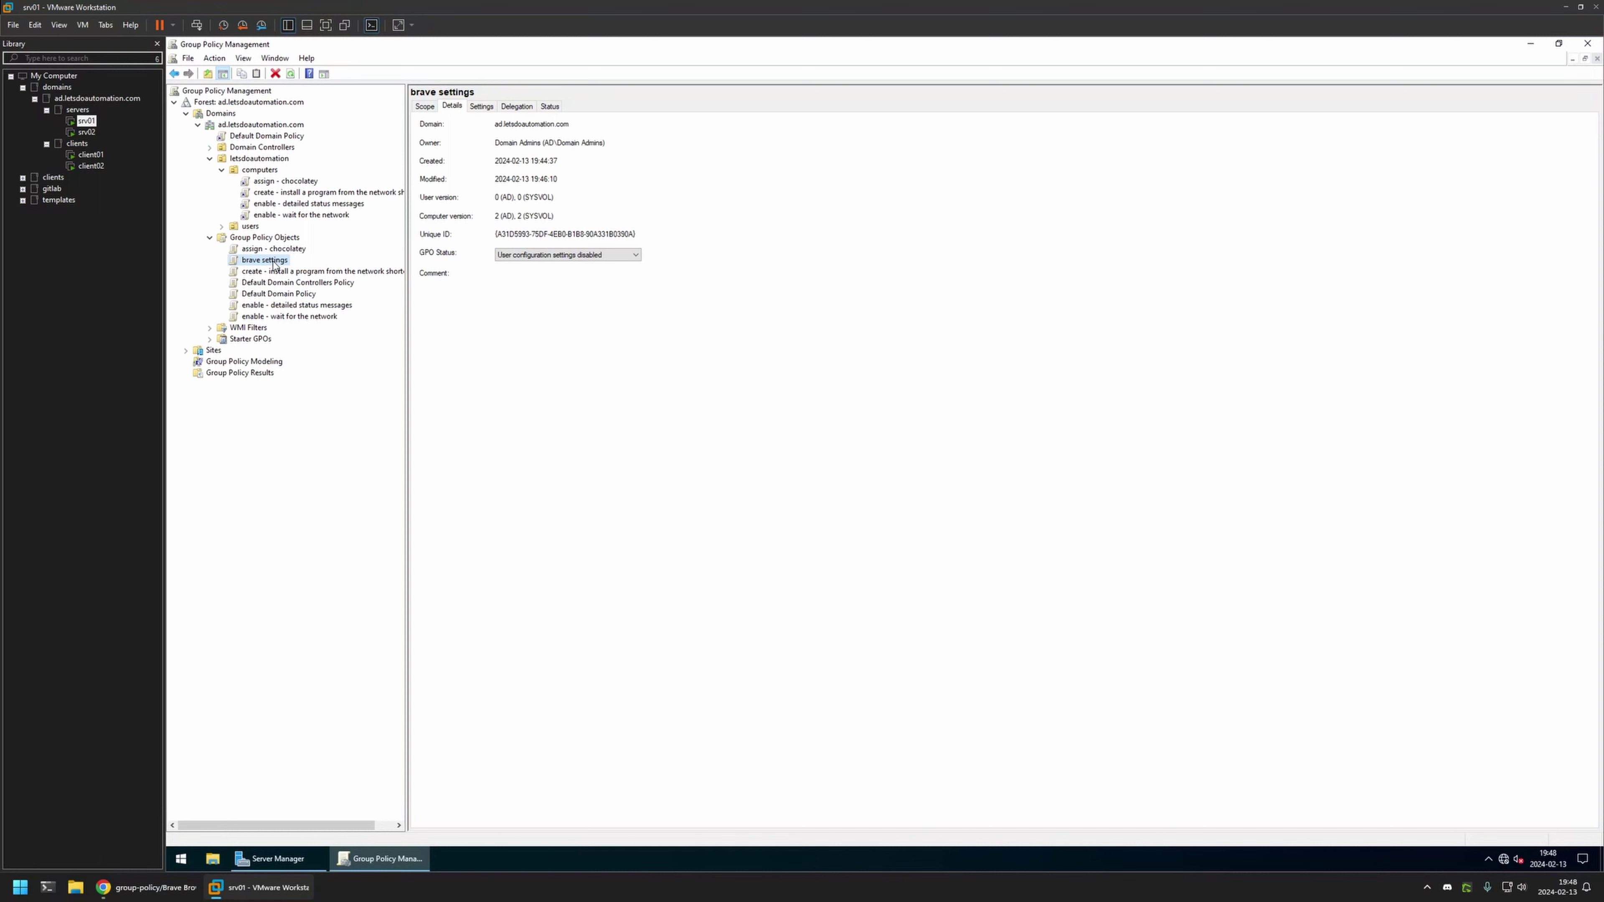
left_click_drag(274, 265, 259, 172)
left_click(923, 474)
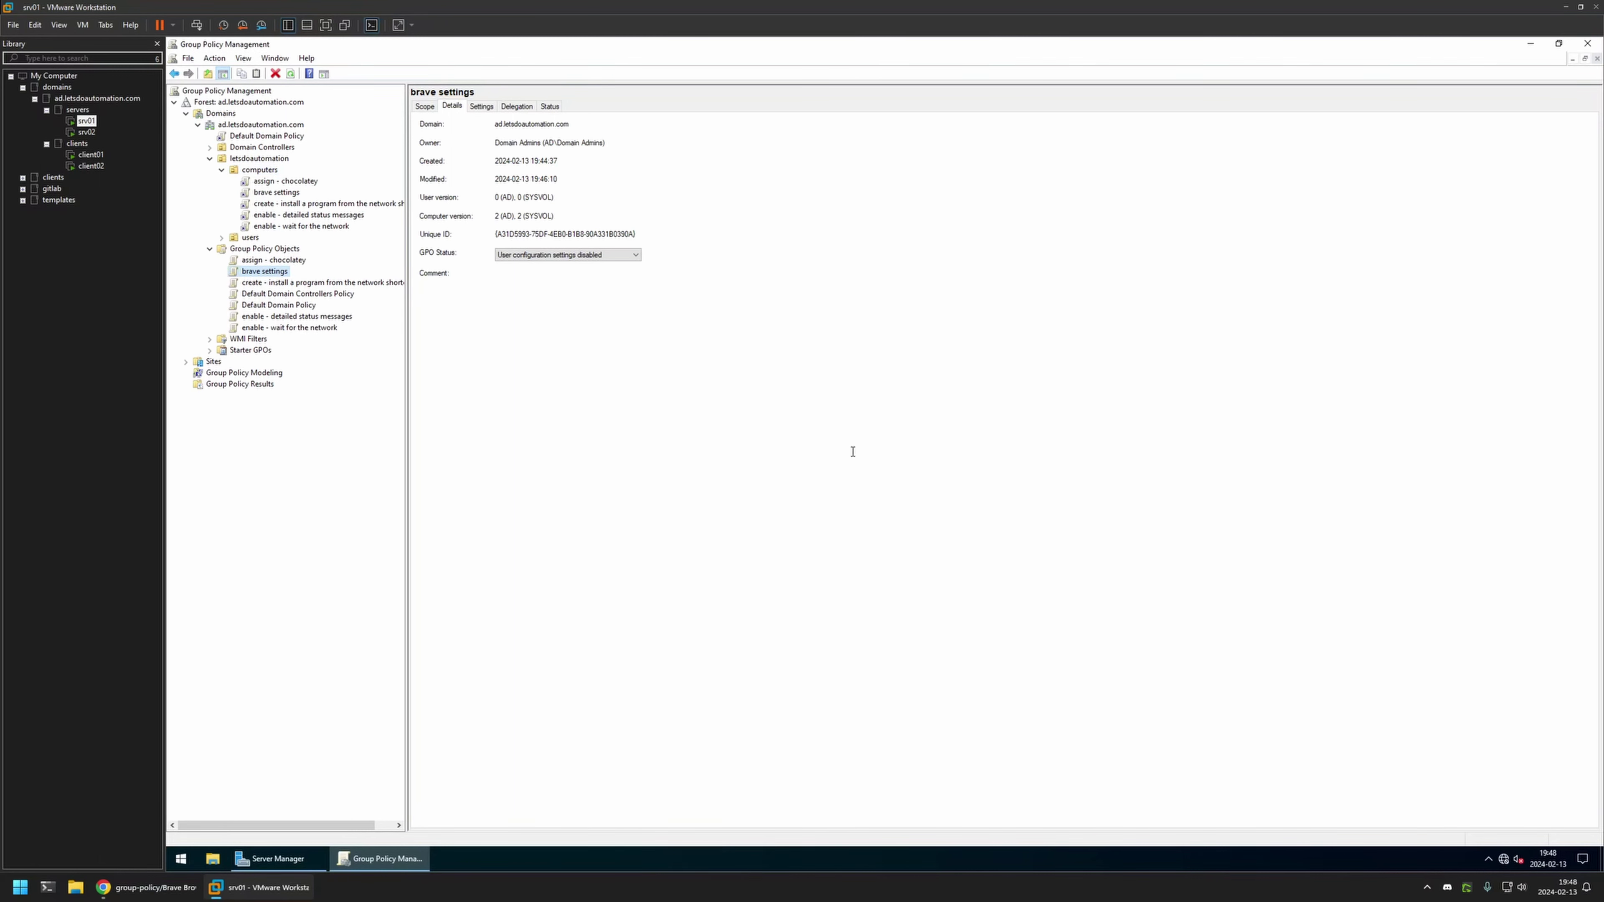
left_click(261, 171)
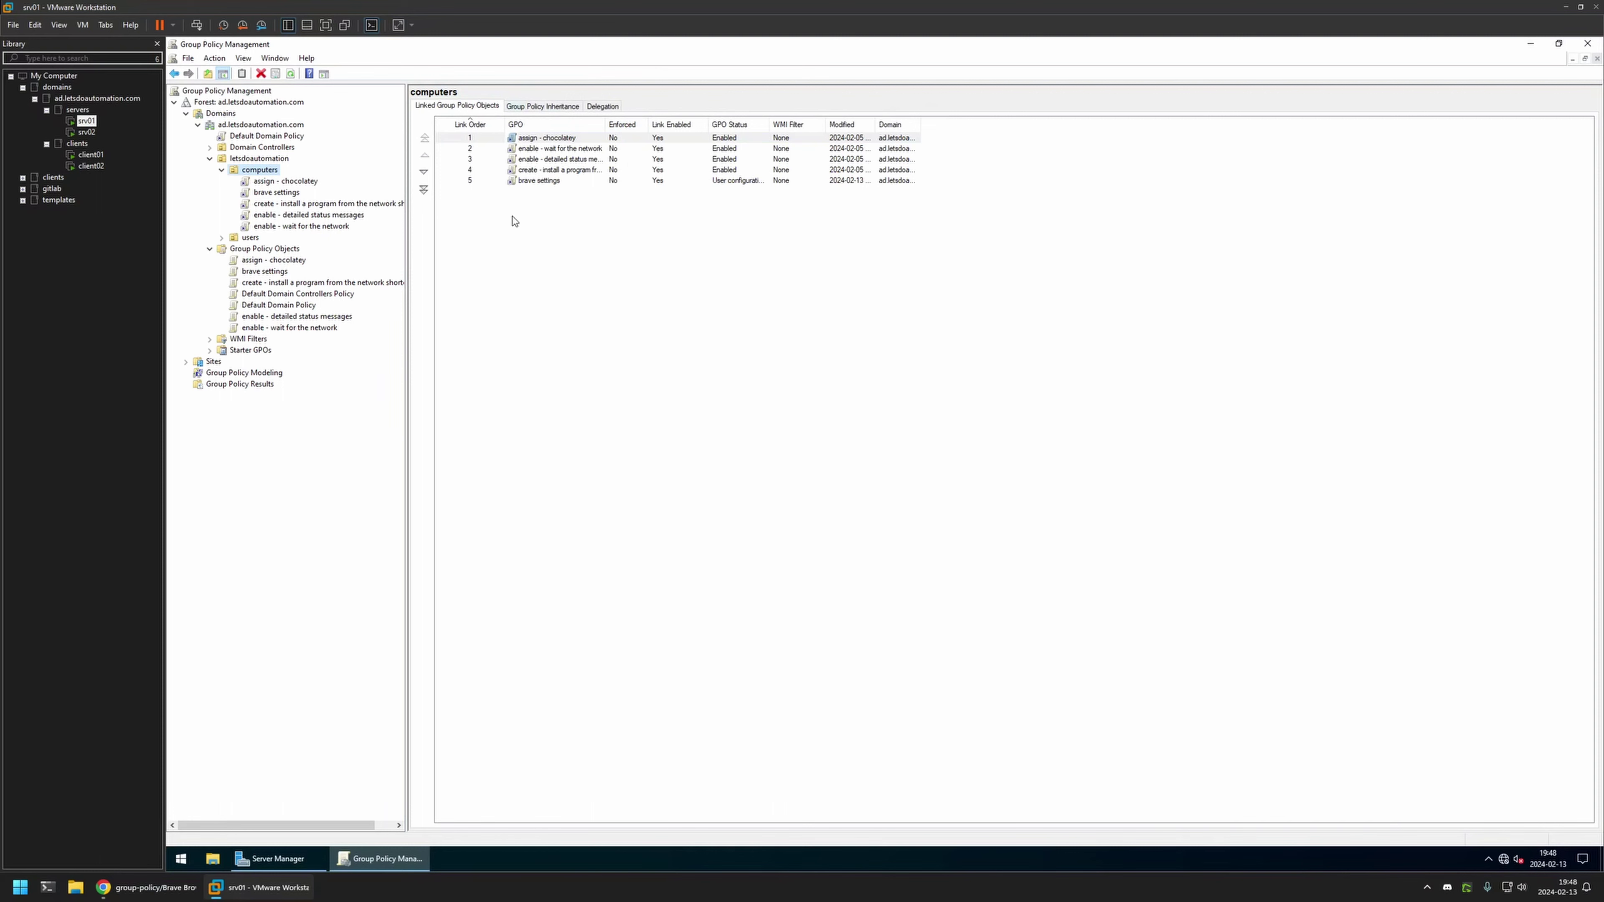
left_click(541, 207)
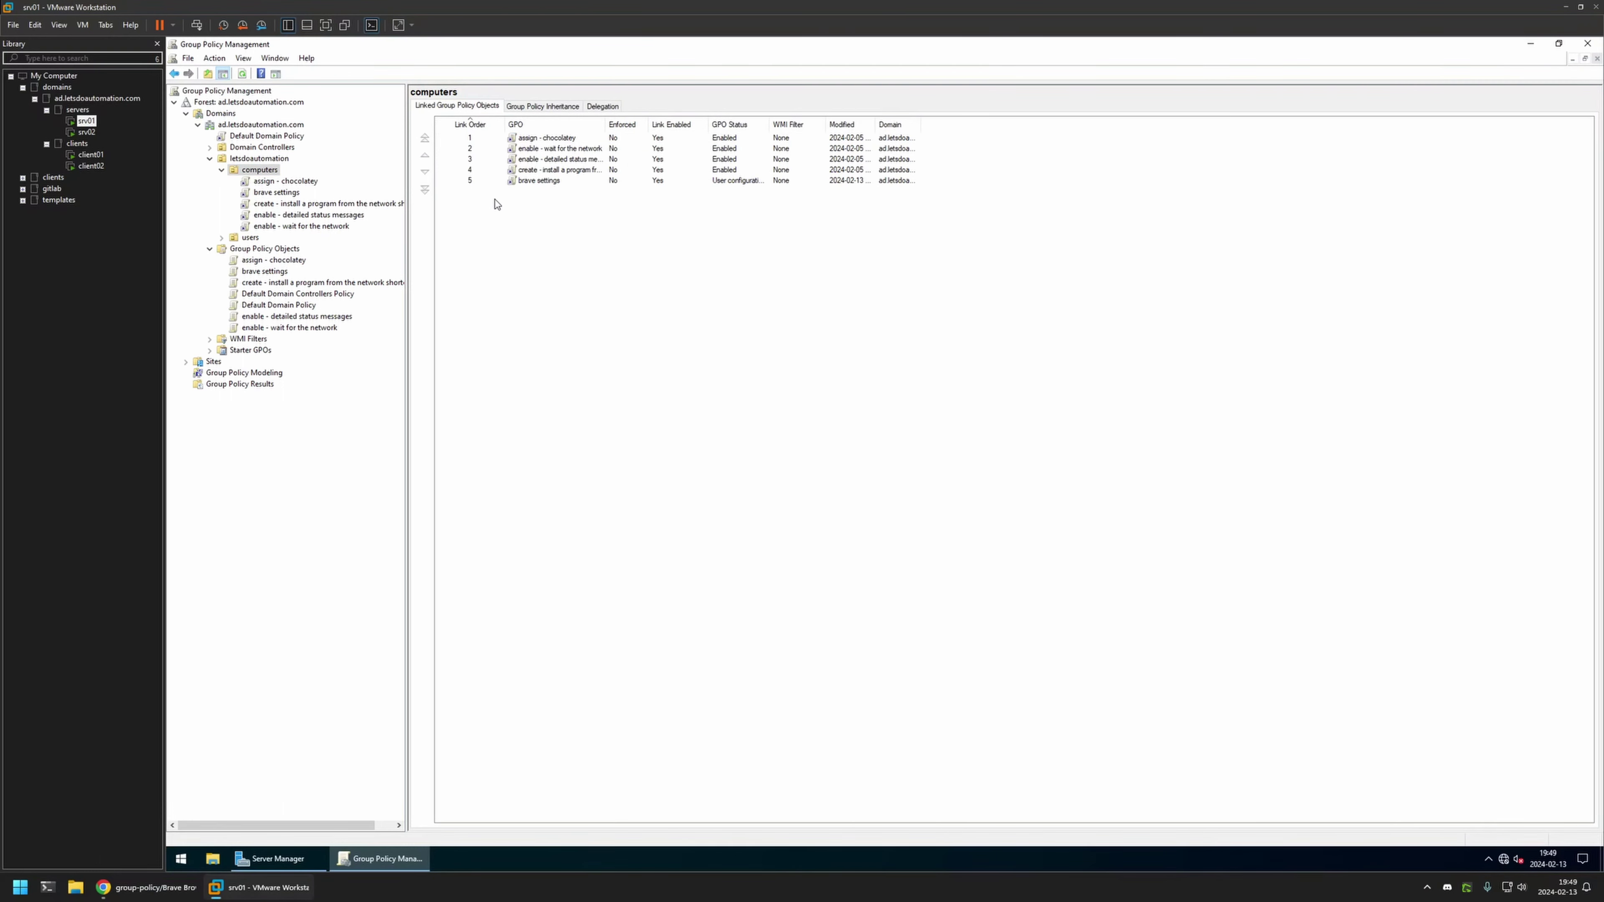
- On client01, launch Brave and search 'wiki' from the address bar, getting Google results
left_click(90, 155)
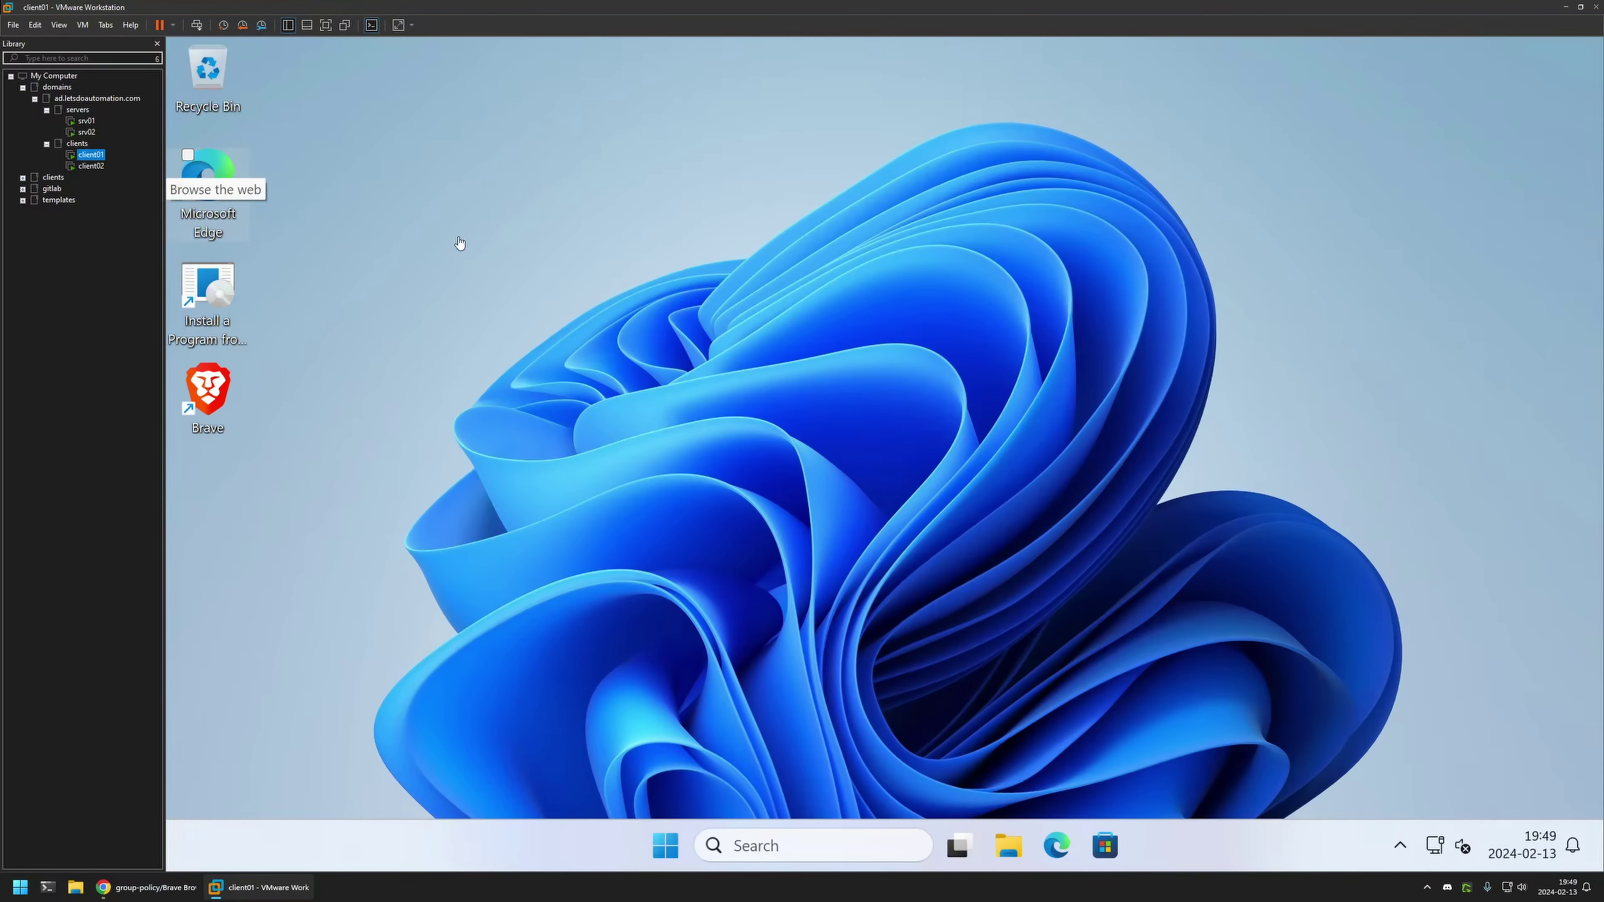
double_click(226, 373)
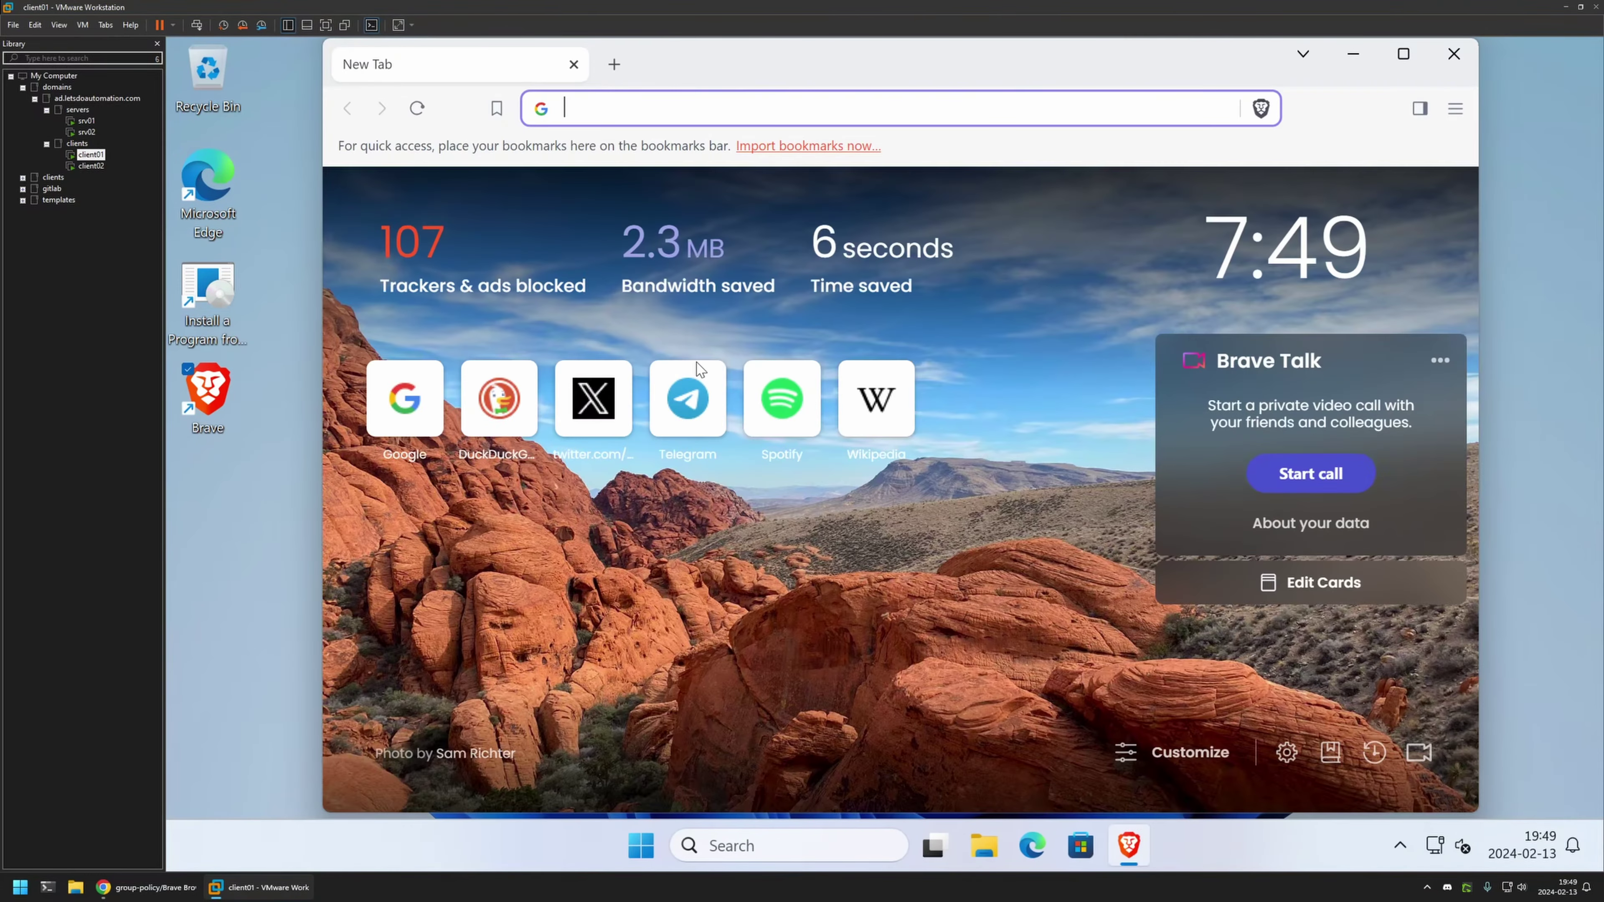
type("wiki")
key("Delete")
key("Return")
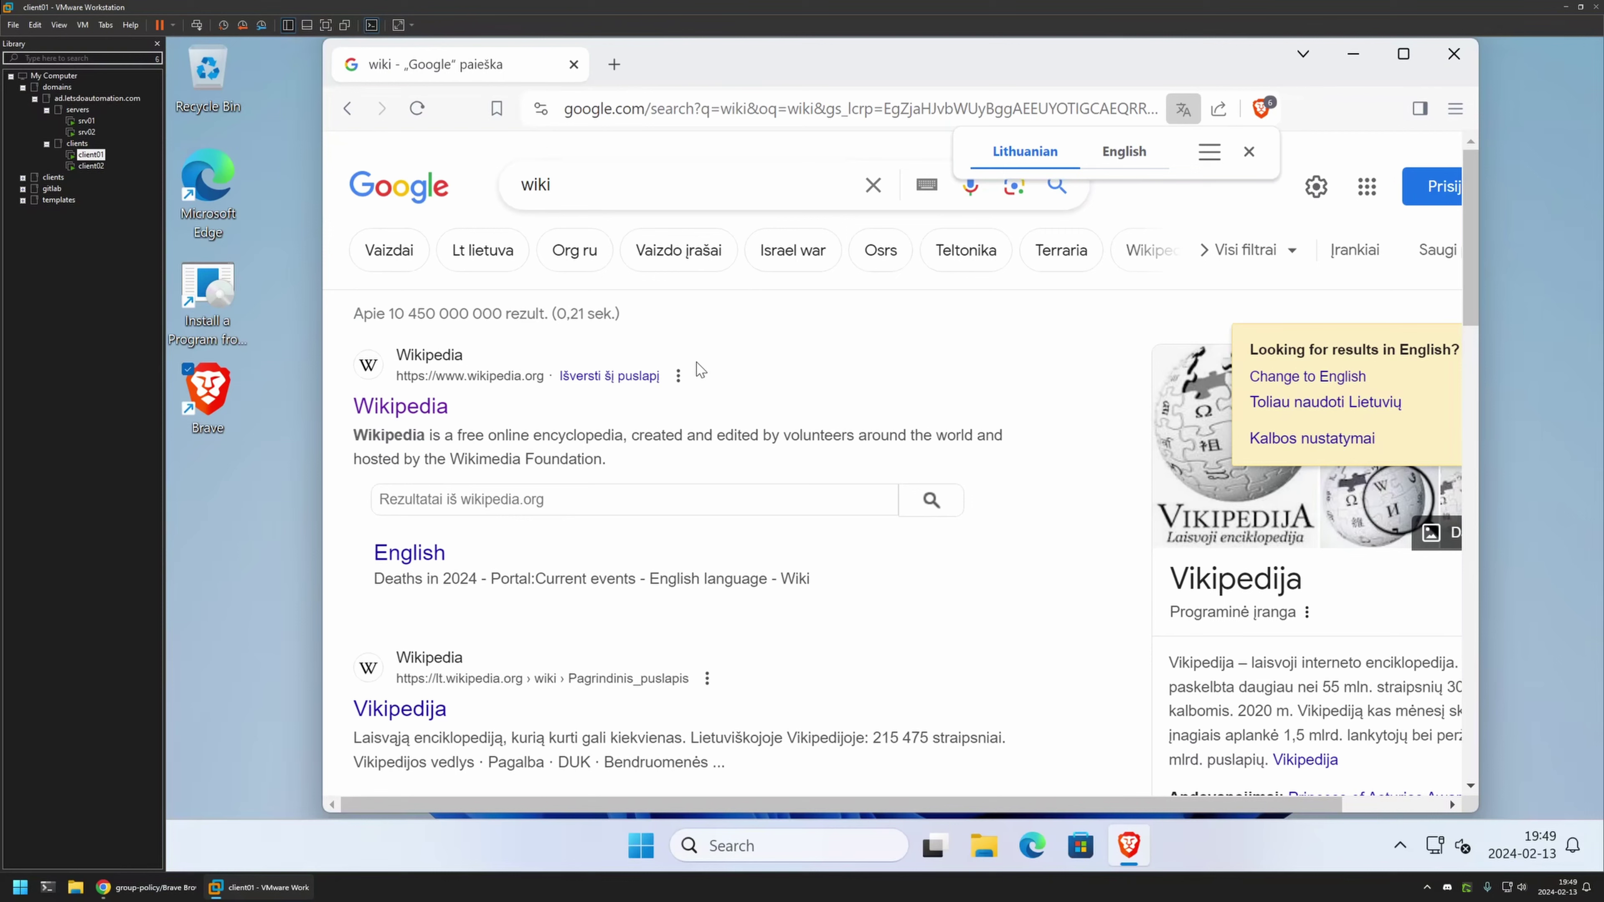
- Launch Command Prompt from Start and run gpupdate on client01
left_click(639, 821)
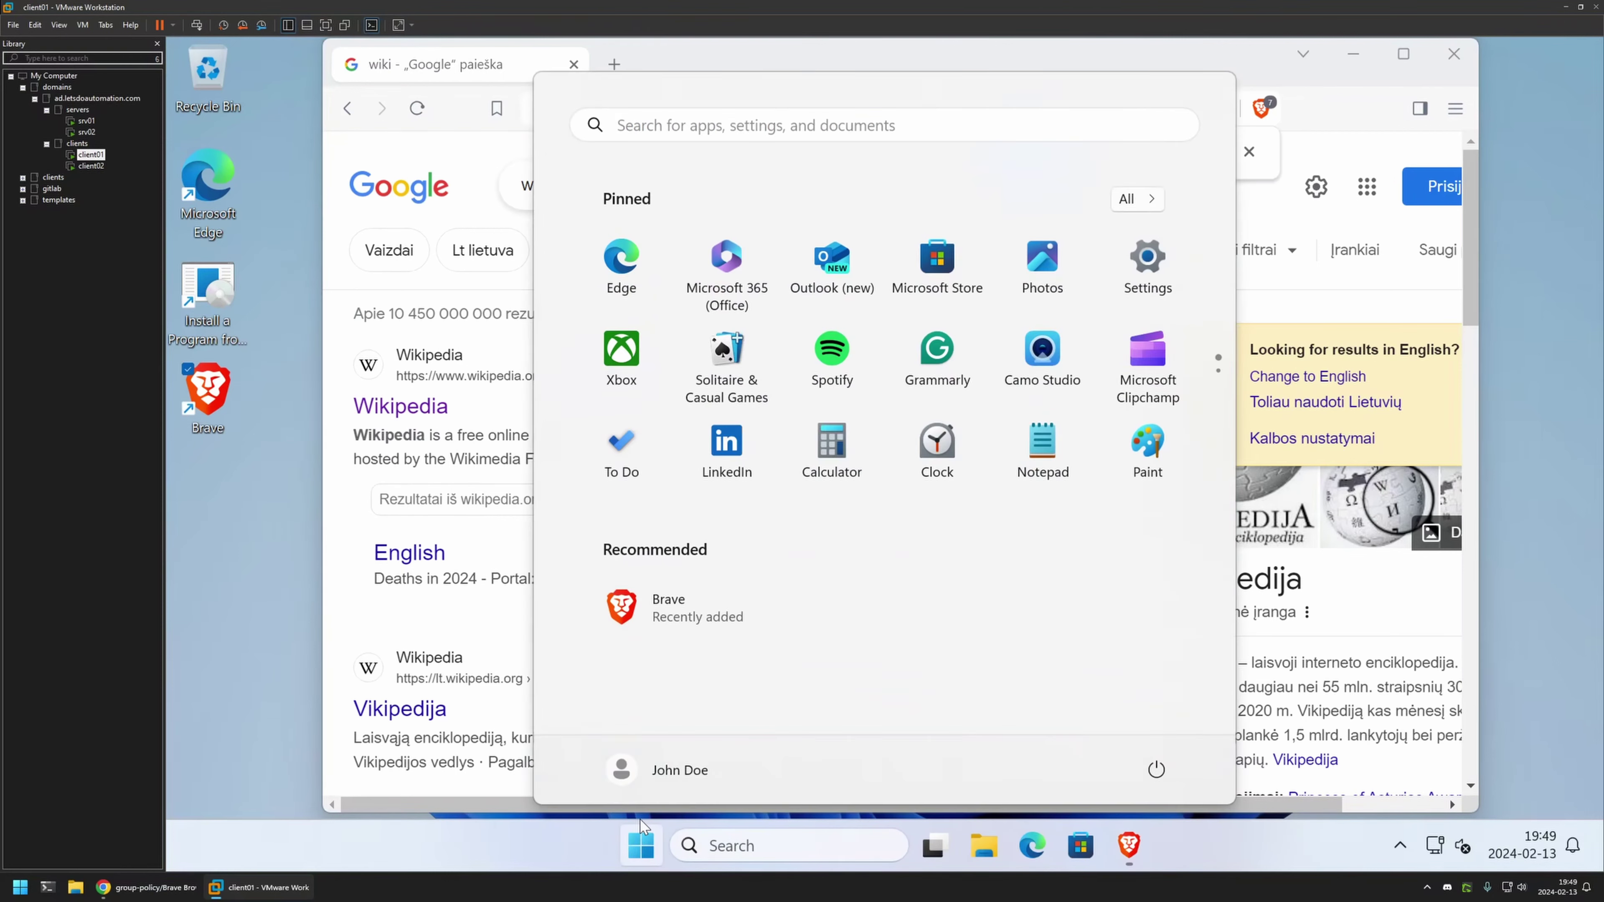
type("cm")
key("Return")
type("gpupd")
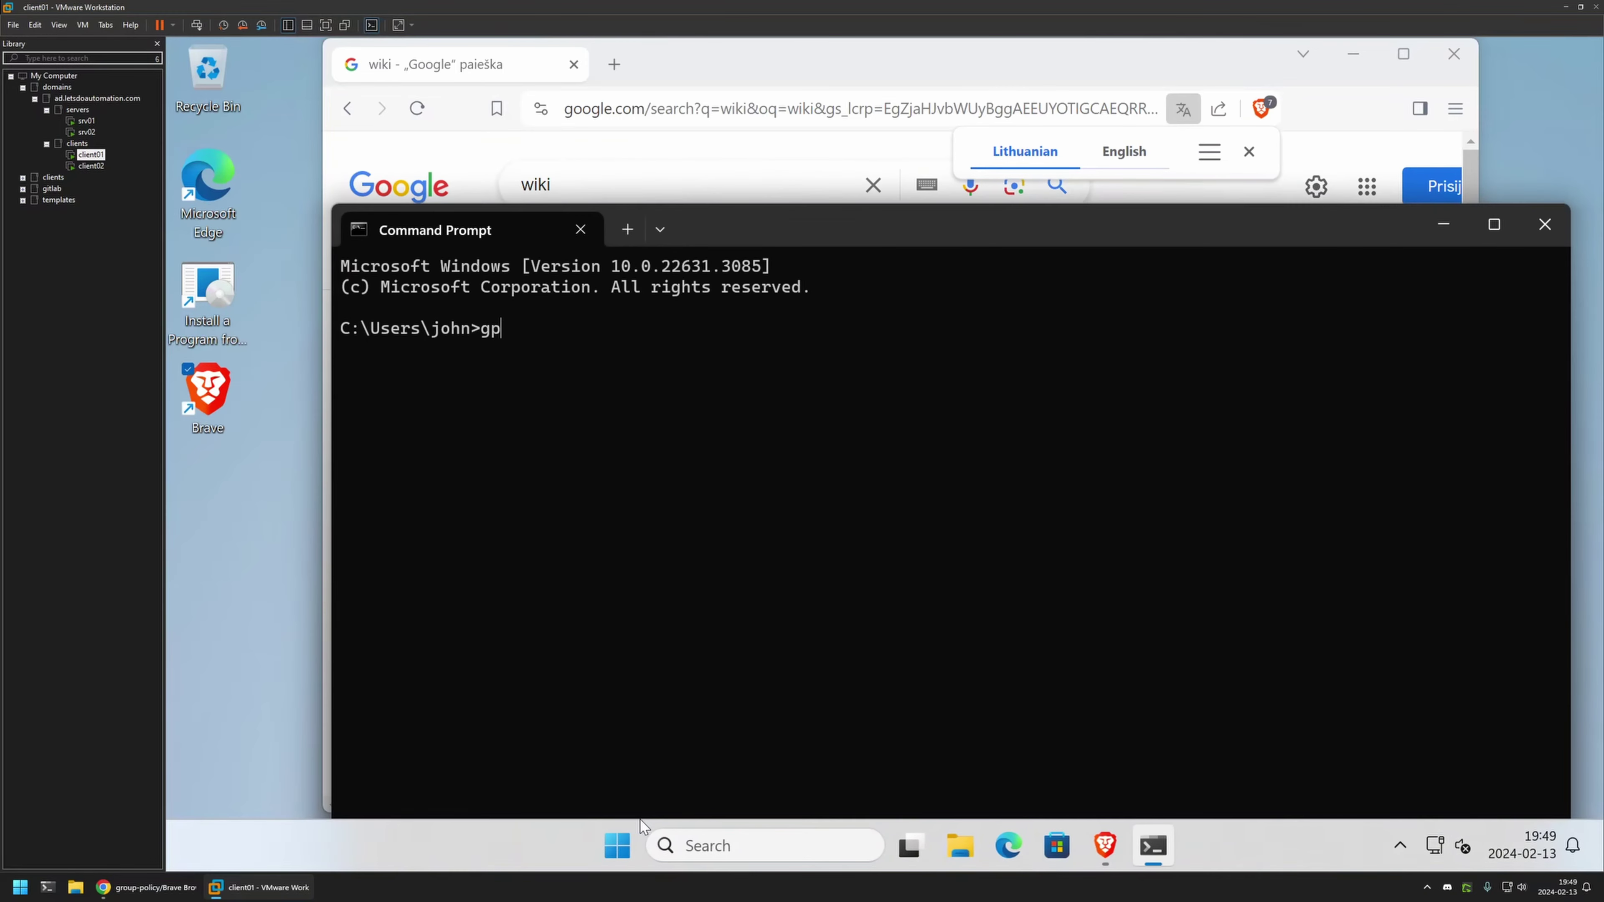
type("ate")
key("Return")
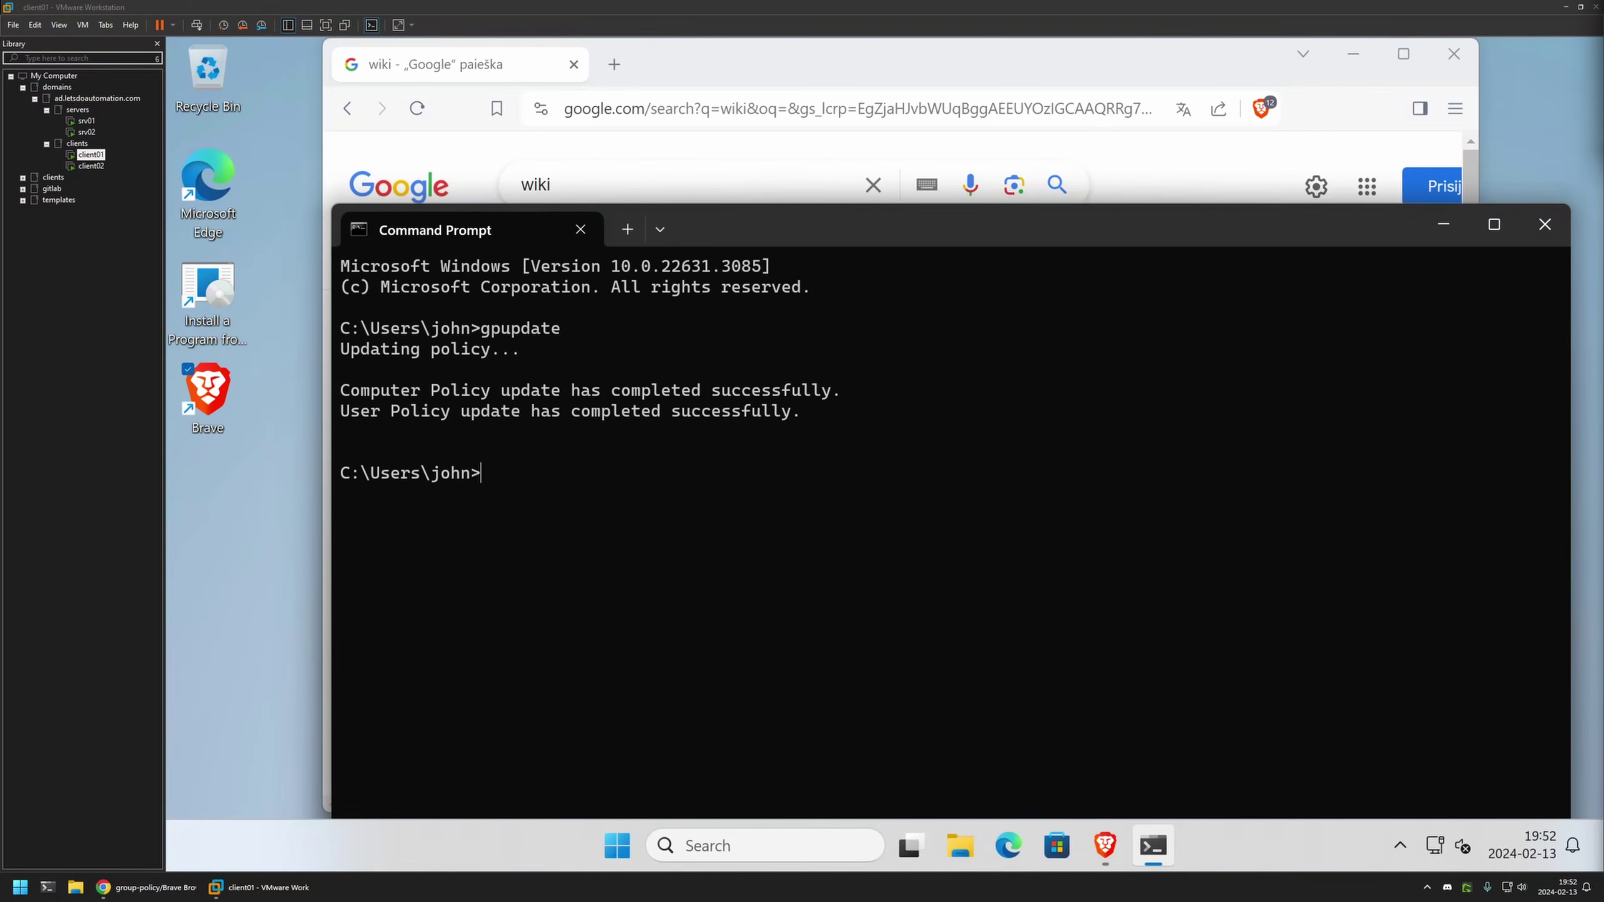
- Search 'dog' from Brave's address bar to confirm DuckDuckGo results
left_click(662, 101)
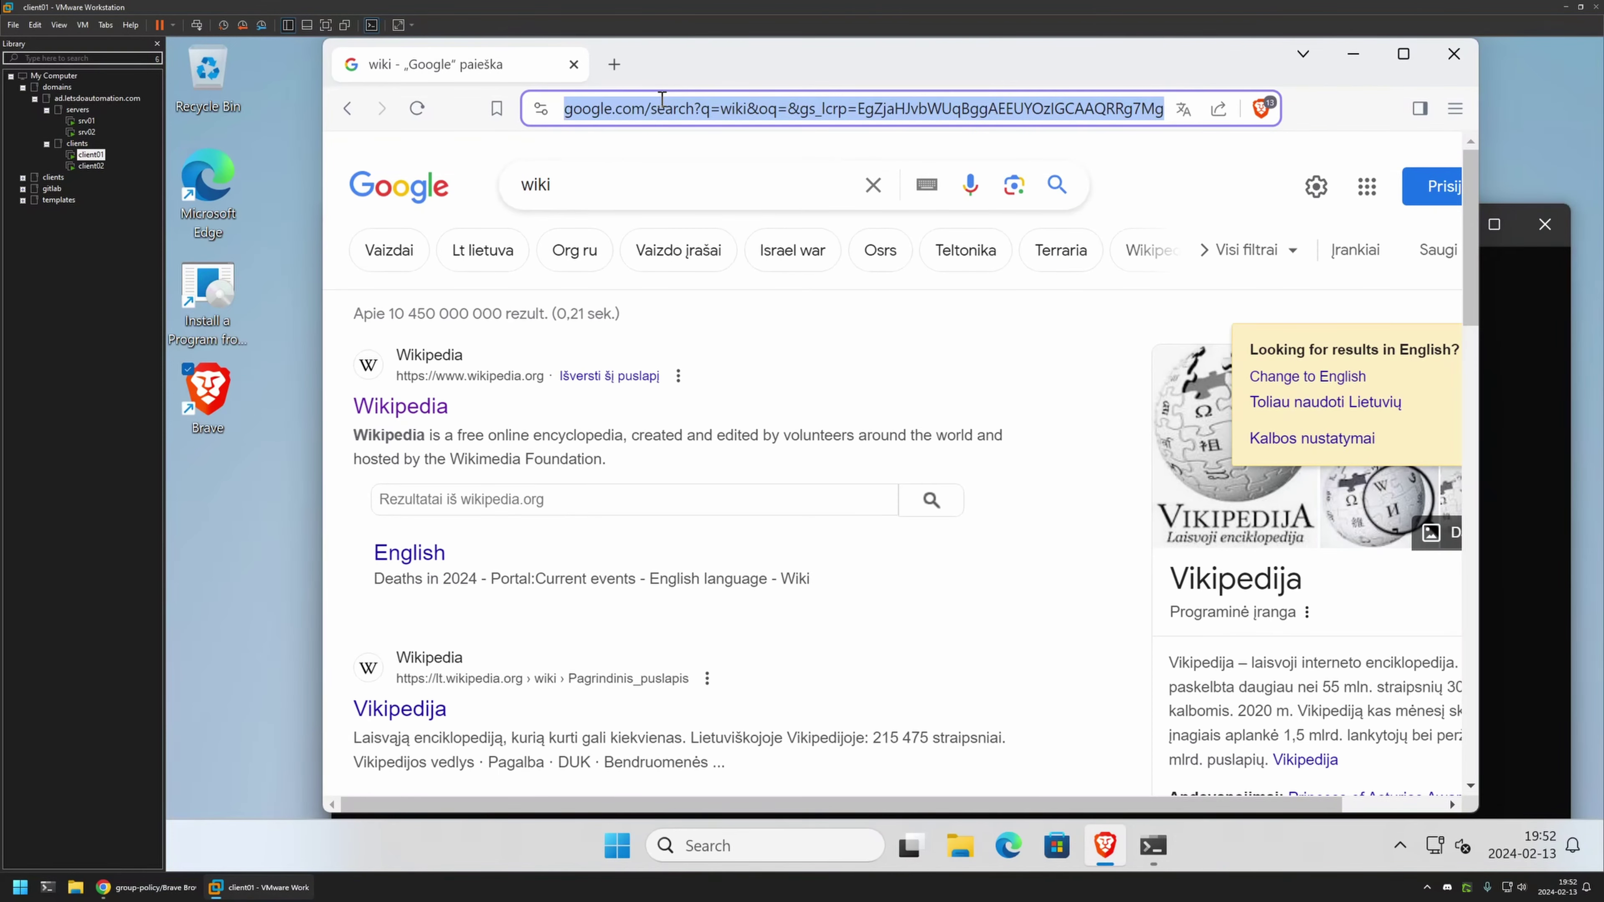
type("dog")
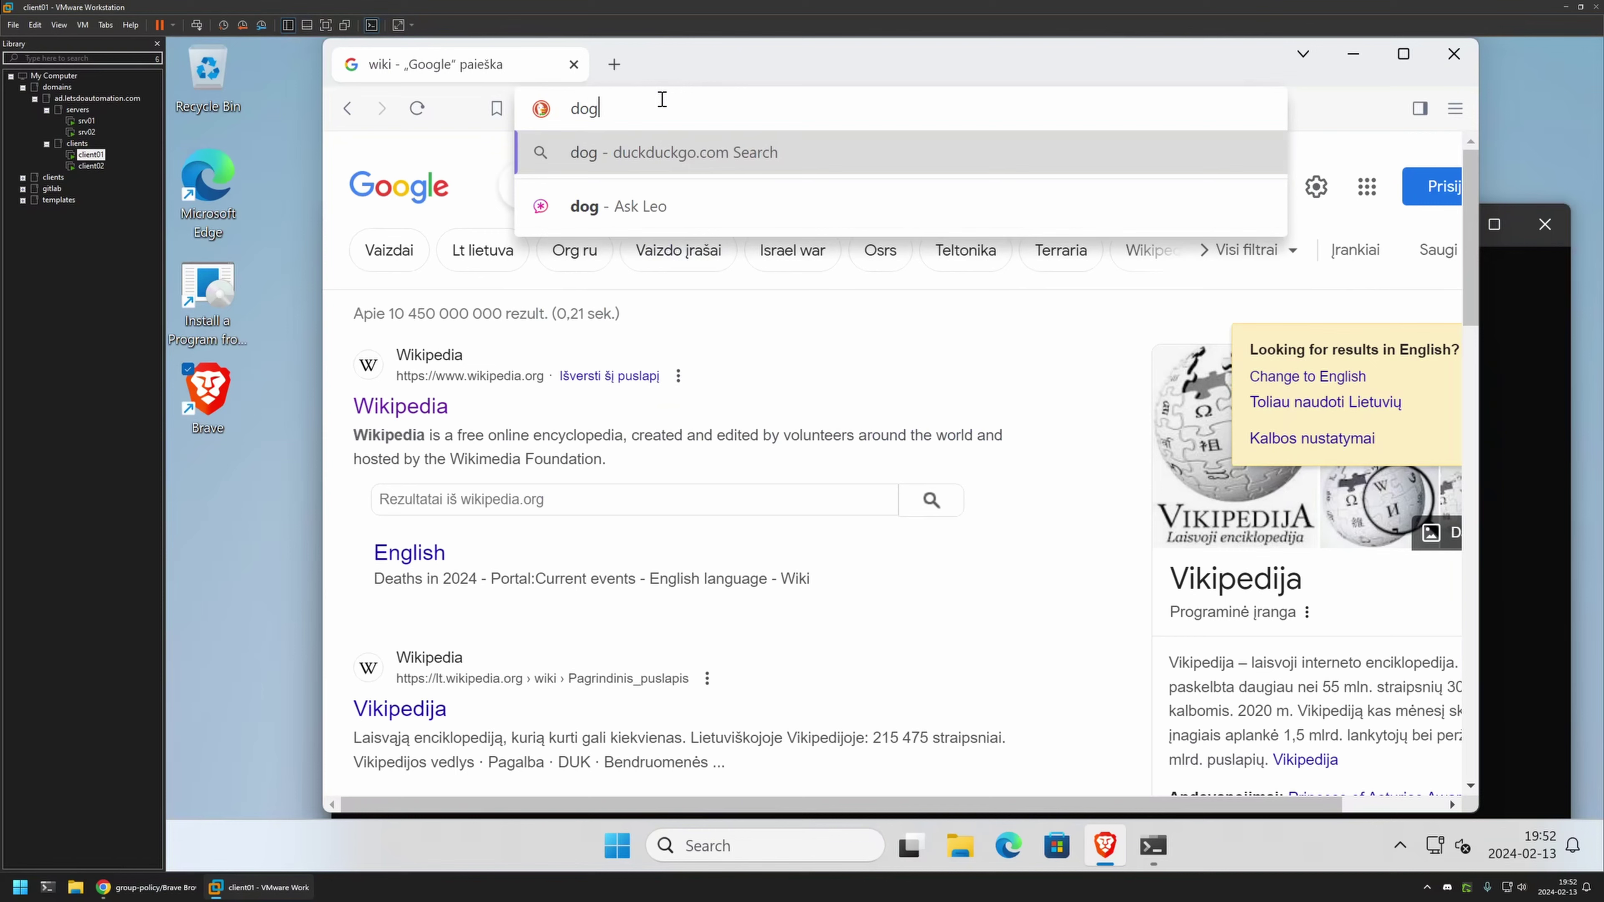
key("Return")
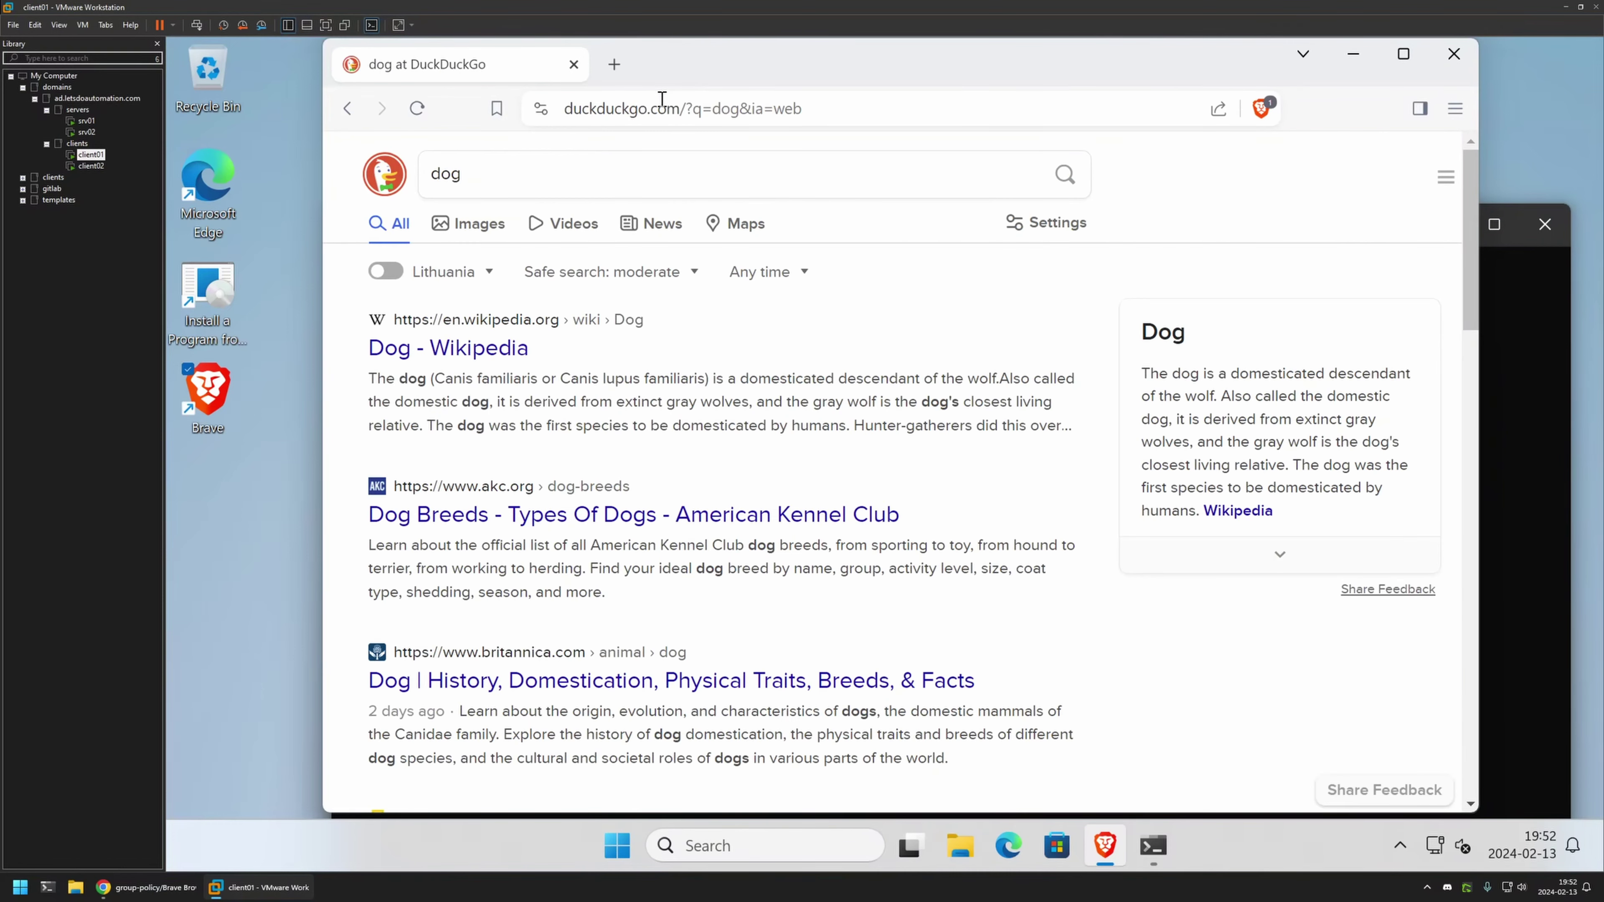